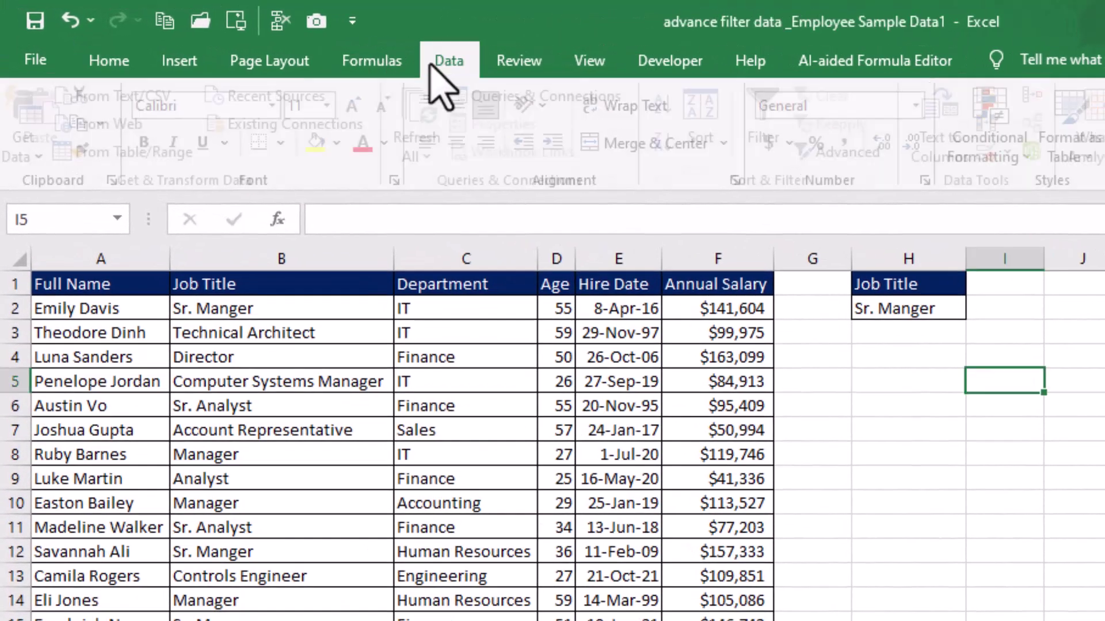
- Show the Data ribbon tab while the employee table and its Sr. Manger criterion are visible
left_click(433, 66)
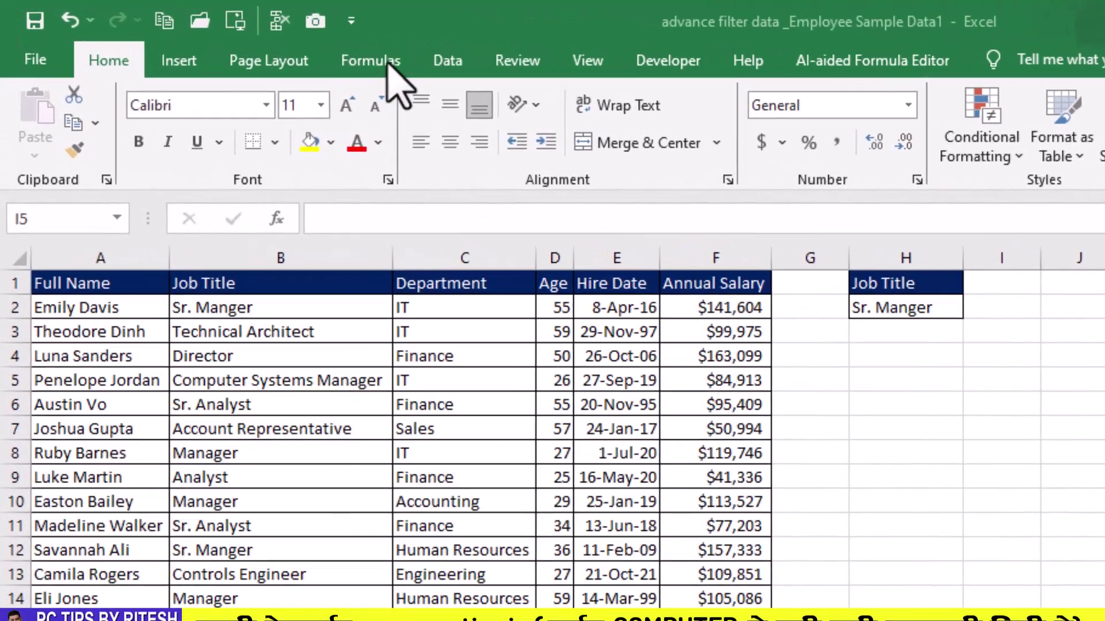
left_click(432, 64)
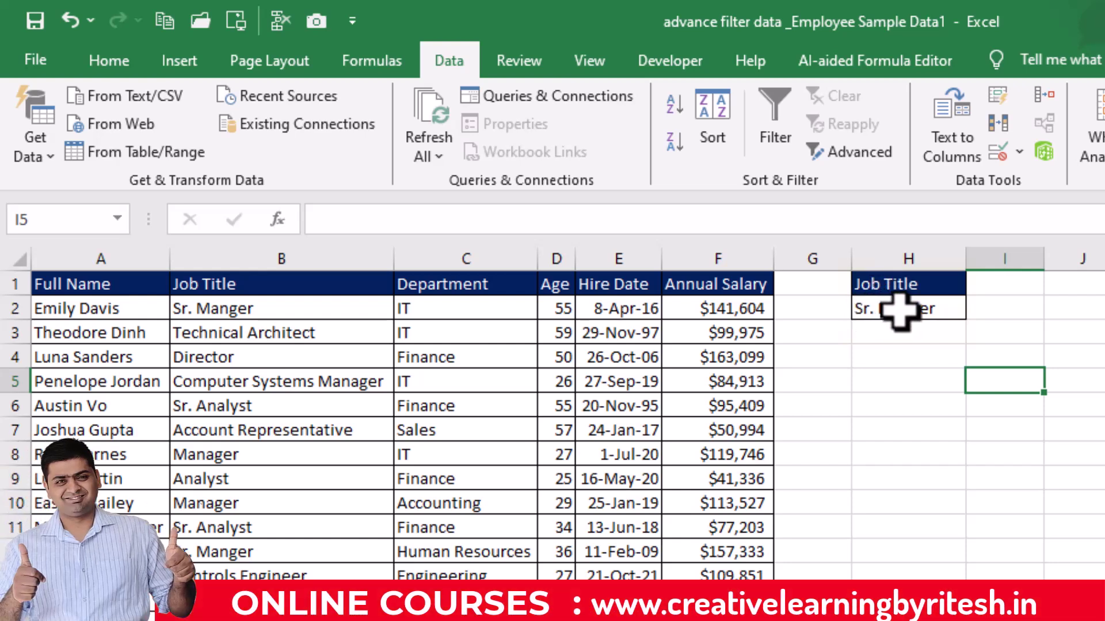
left_click(892, 359)
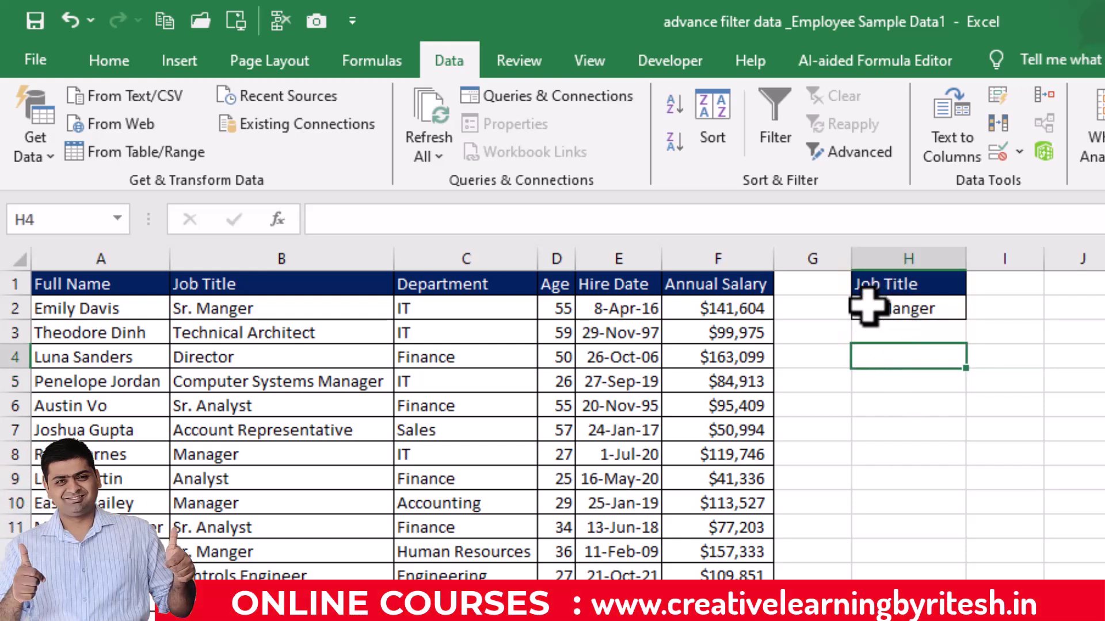
left_click(868, 308)
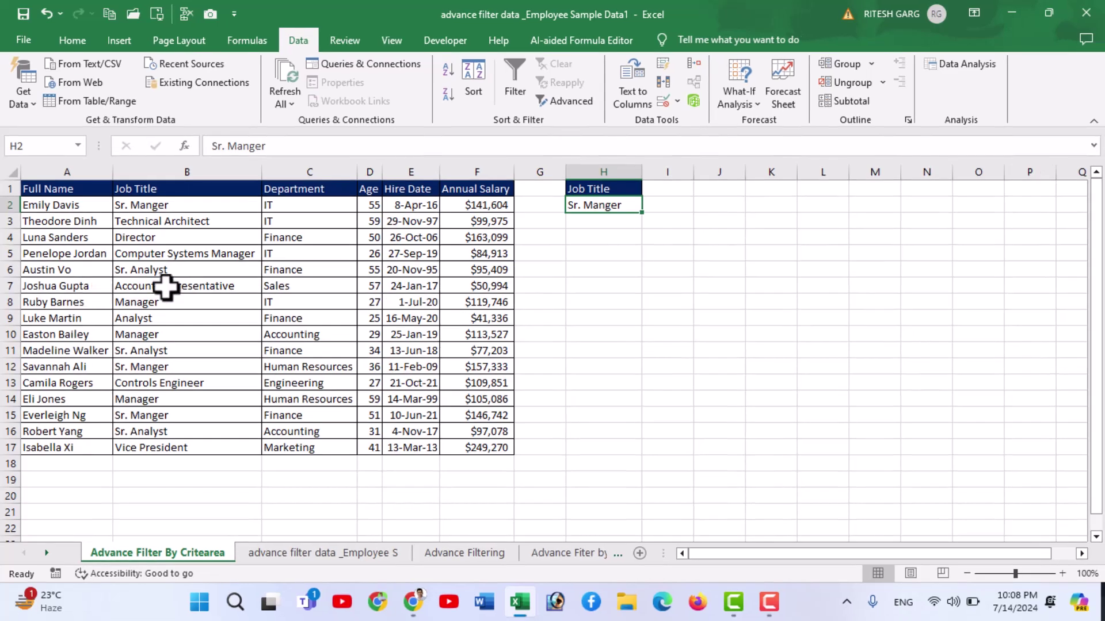
left_click(219, 274)
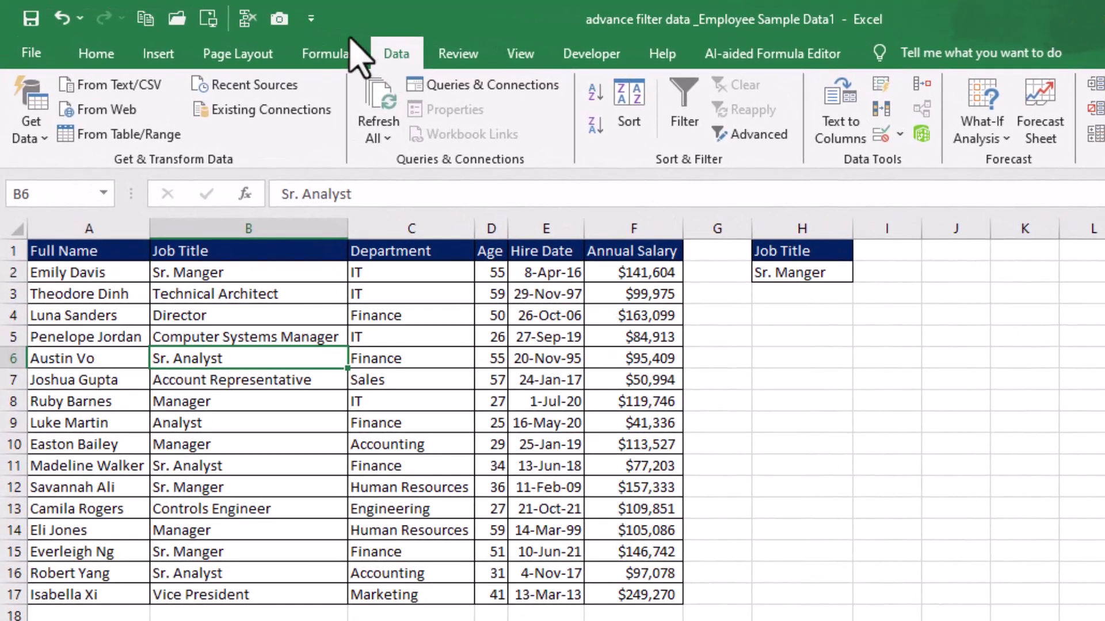
- Run Advanced Filter with criteria H1:H2, copying the Sr. Manger rows to I10
left_click(759, 134)
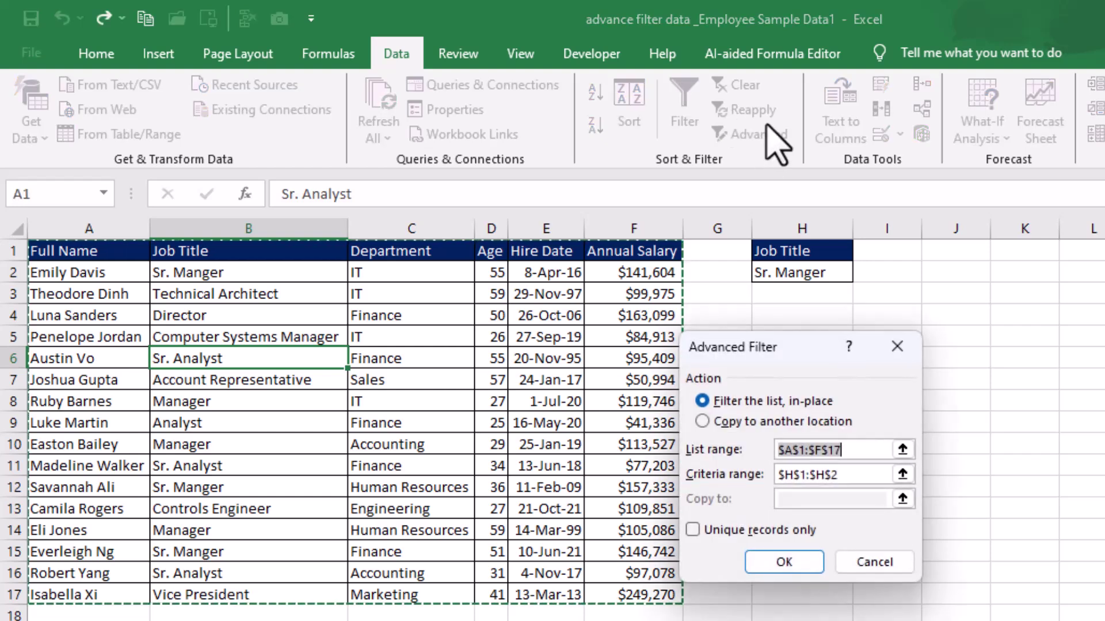
left_click_drag(841, 412, 841, 316)
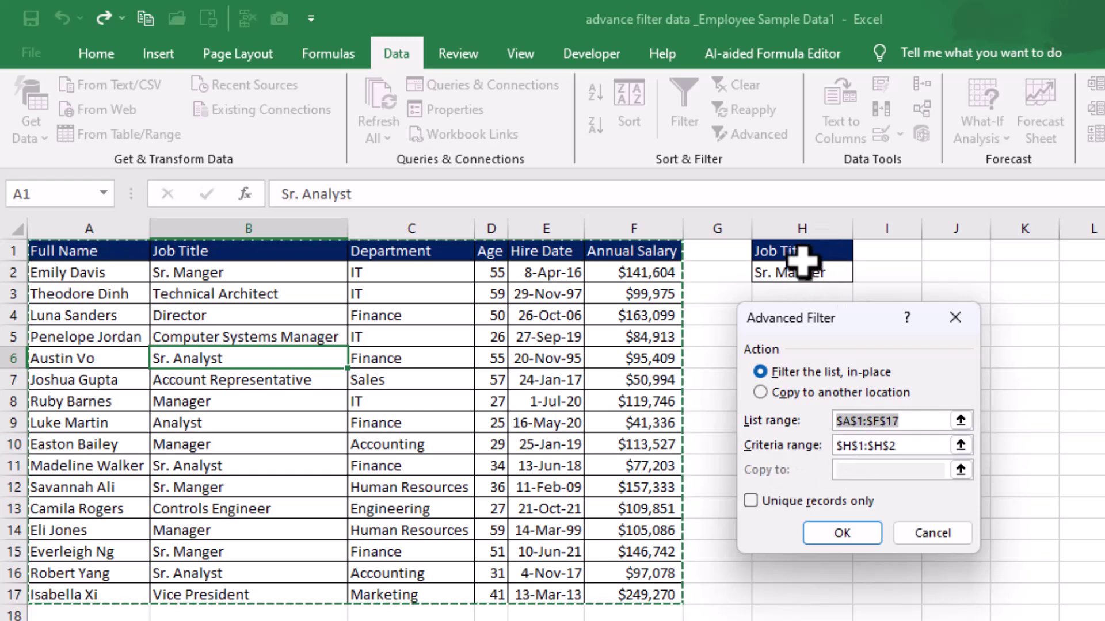
left_click(961, 445)
left_click_drag(814, 250, 816, 272)
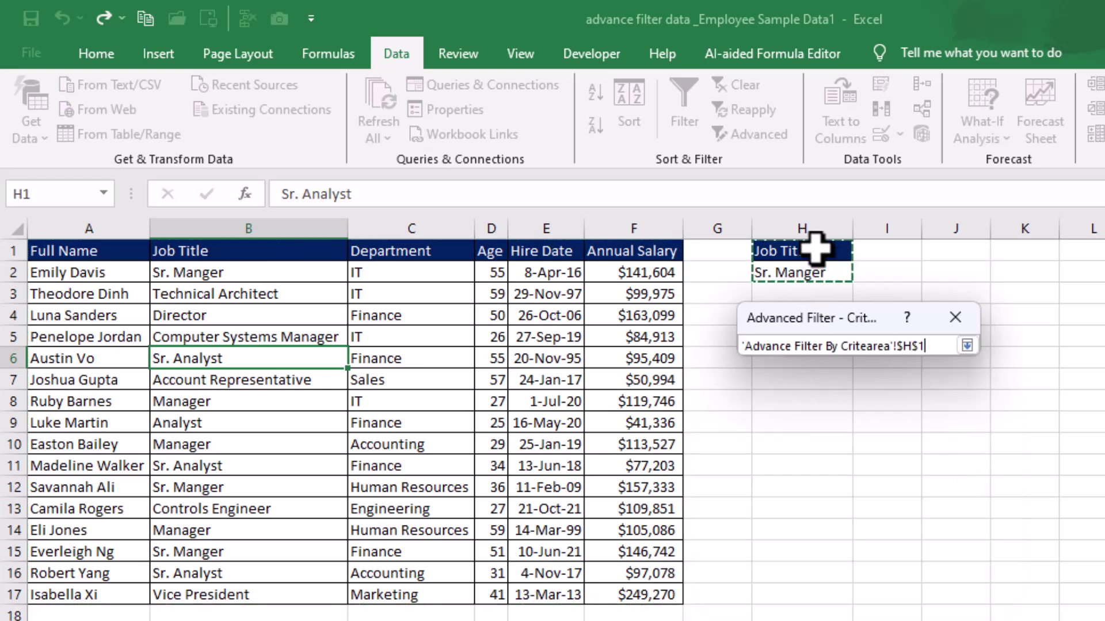
left_click(967, 346)
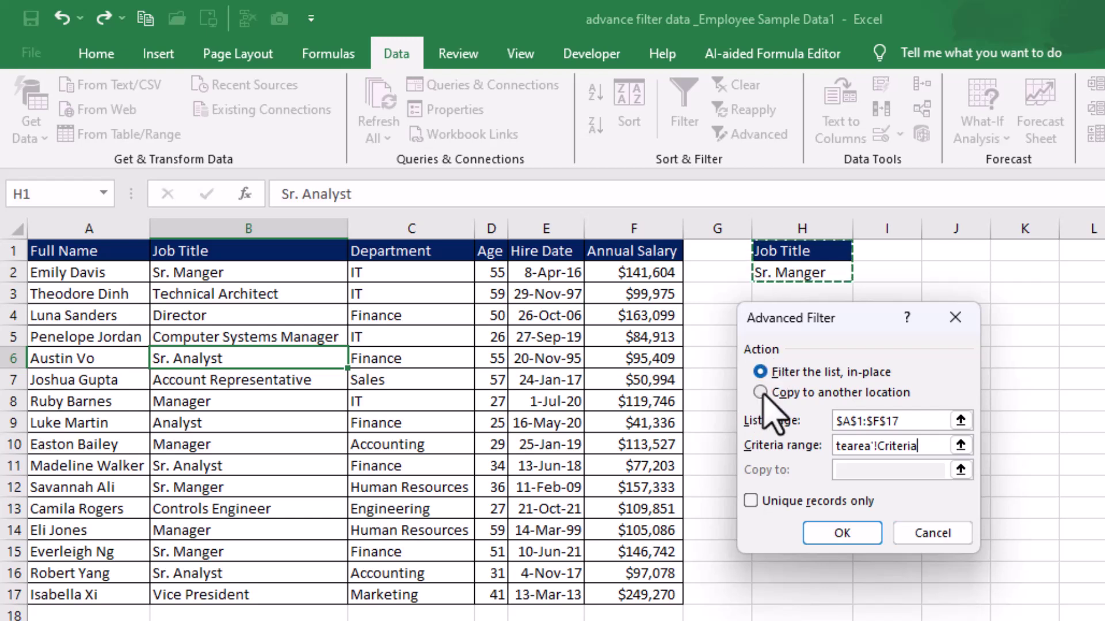
left_click(760, 392)
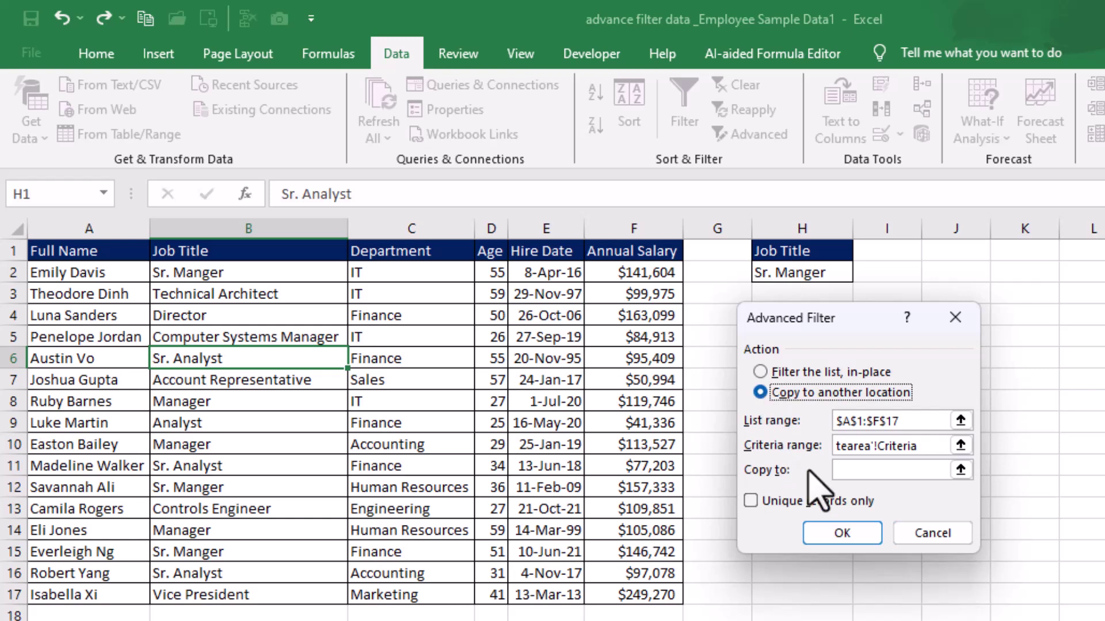
left_click(864, 471)
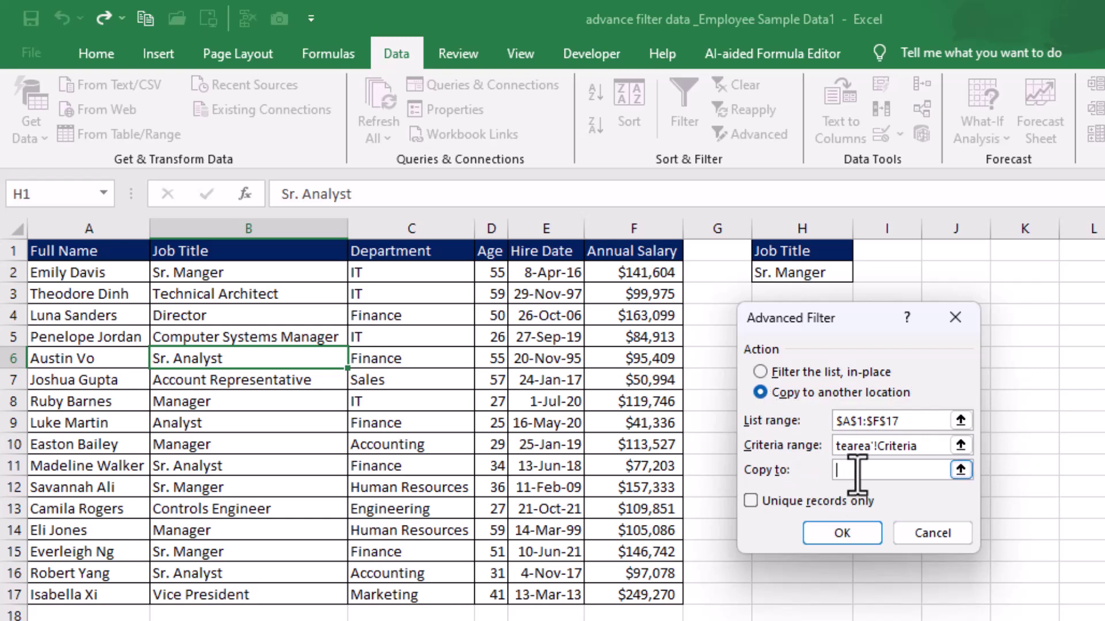
left_click_drag(846, 324, 675, 328)
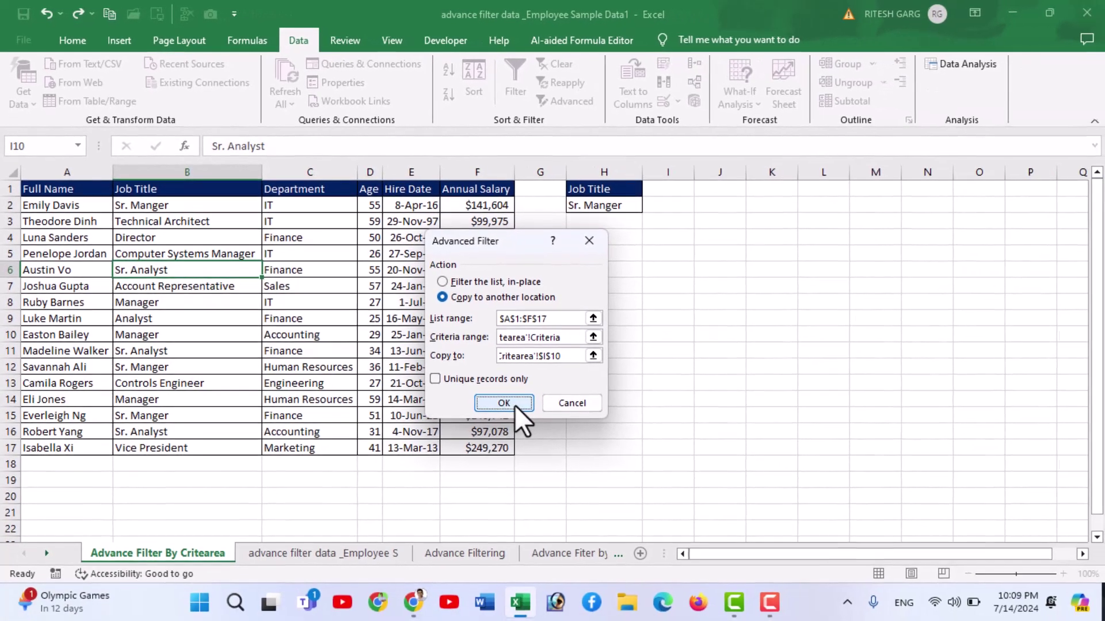
left_click(514, 405)
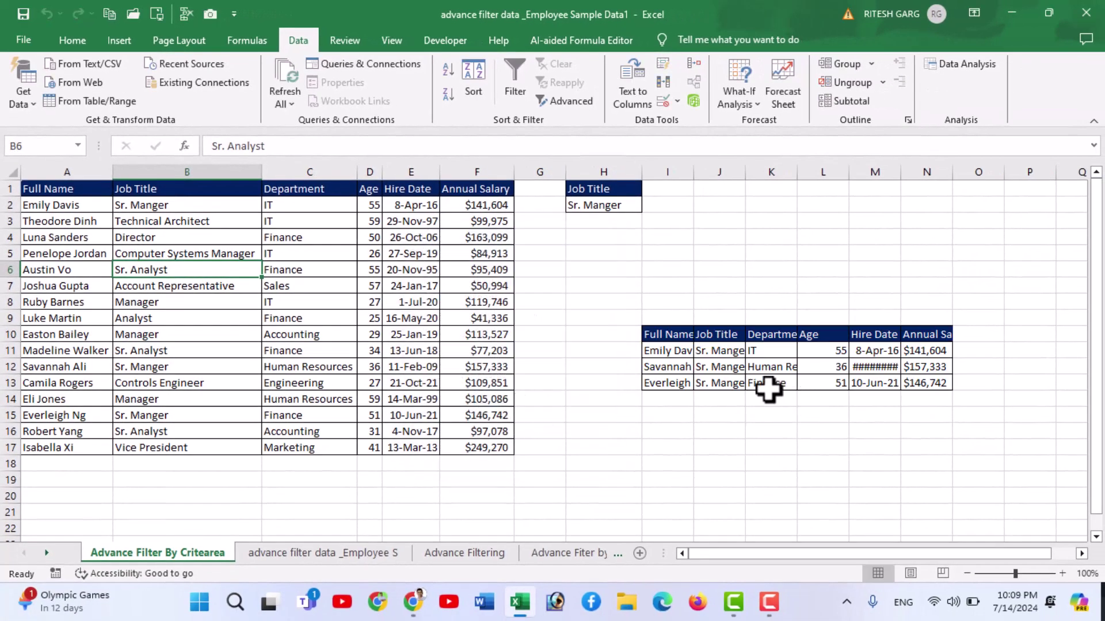
- Autofit columns K, J and I and widen column M so names, titles and hire dates show
double_click(798, 172)
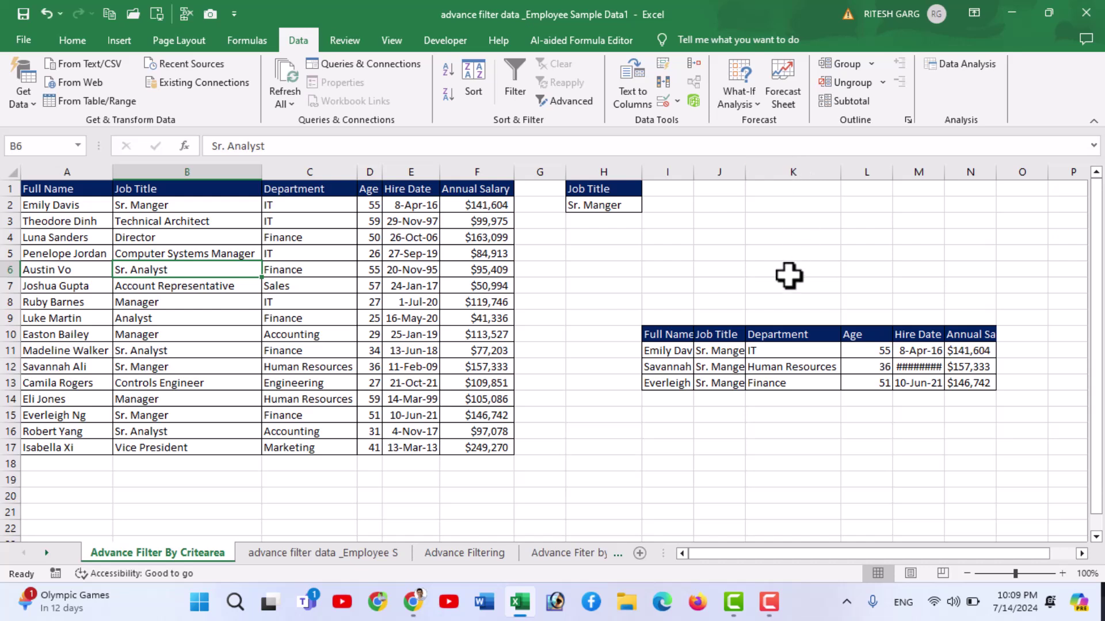
double_click(746, 172)
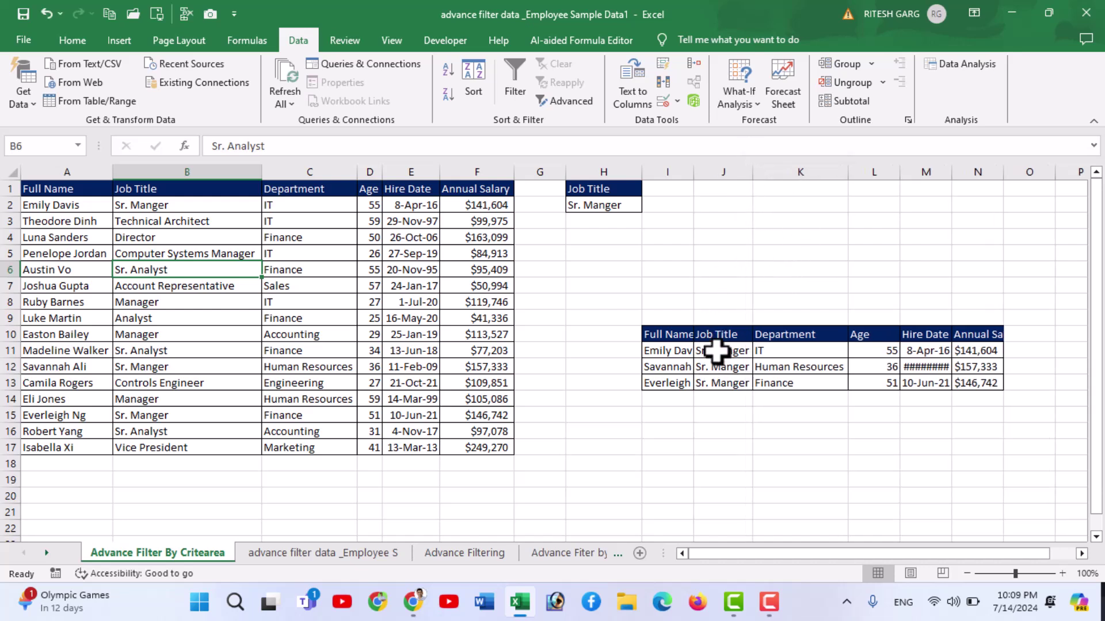
left_click_drag(716, 351, 722, 383)
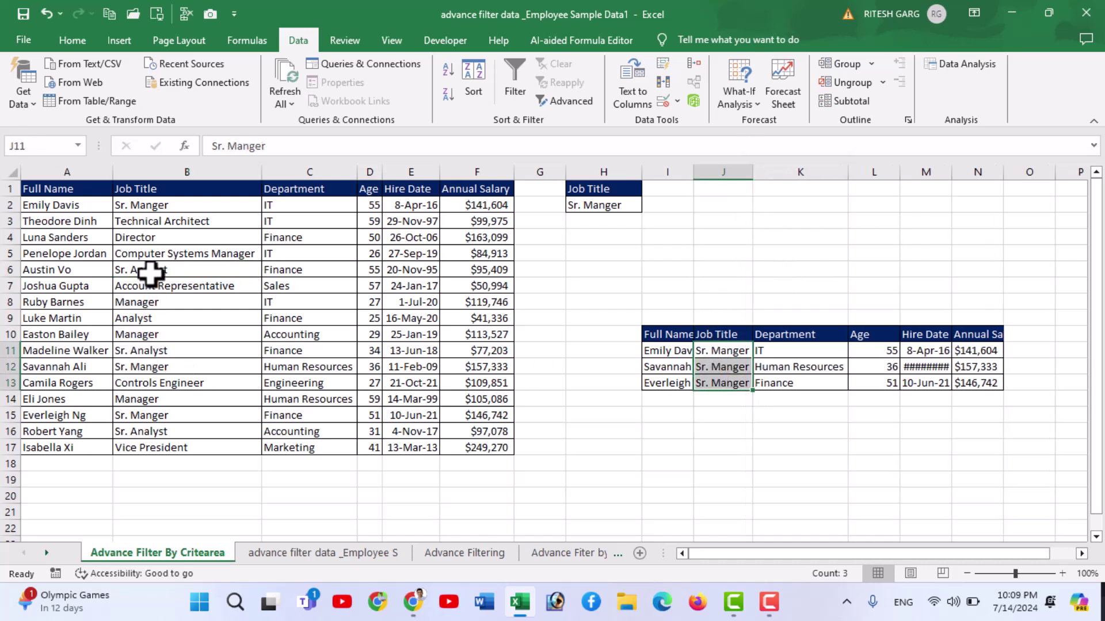
left_click(136, 366)
left_click(140, 207)
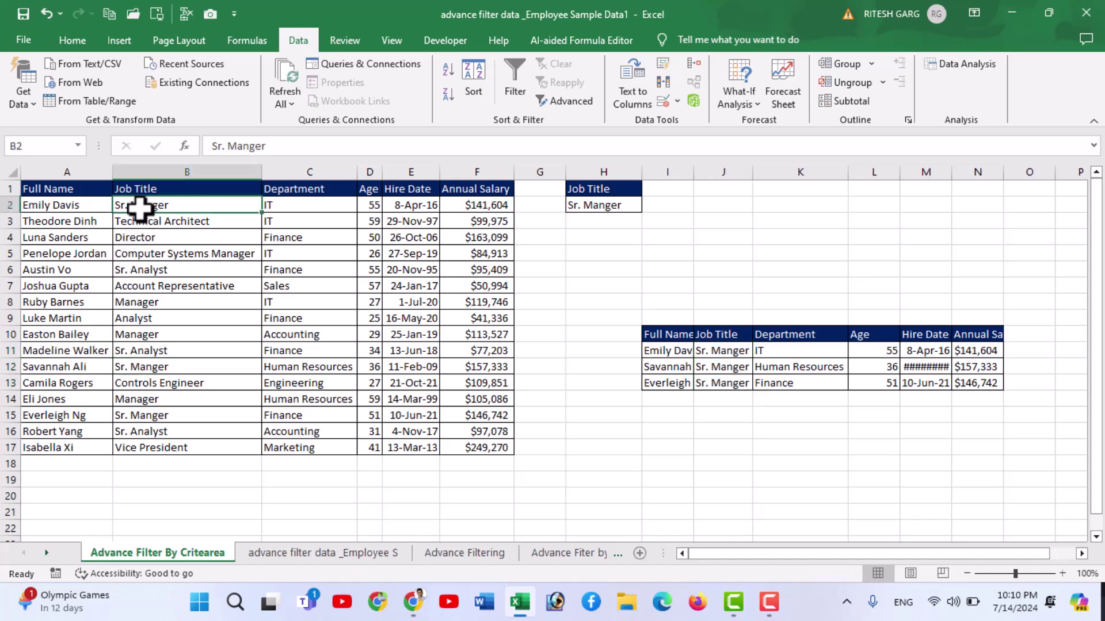
left_click(235, 415)
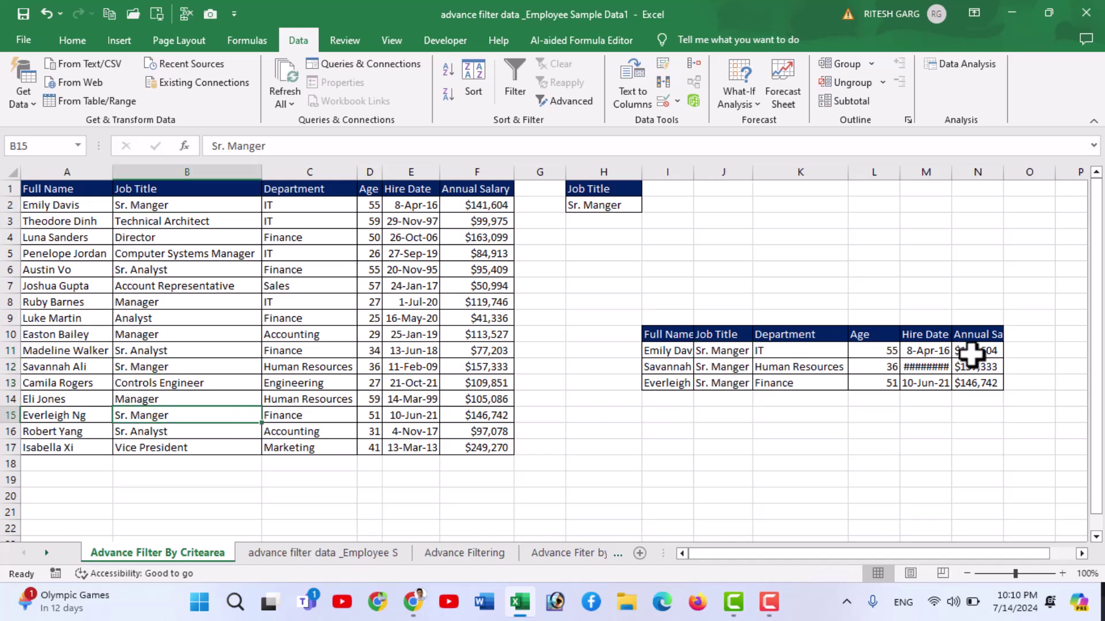
left_click_drag(955, 167, 968, 176)
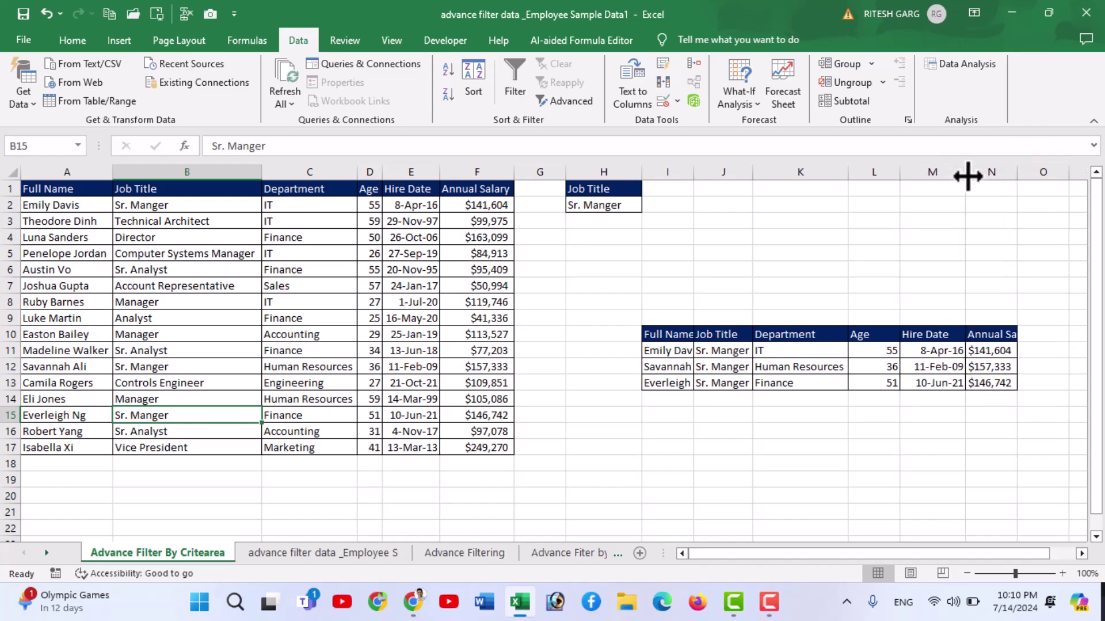
double_click(693, 172)
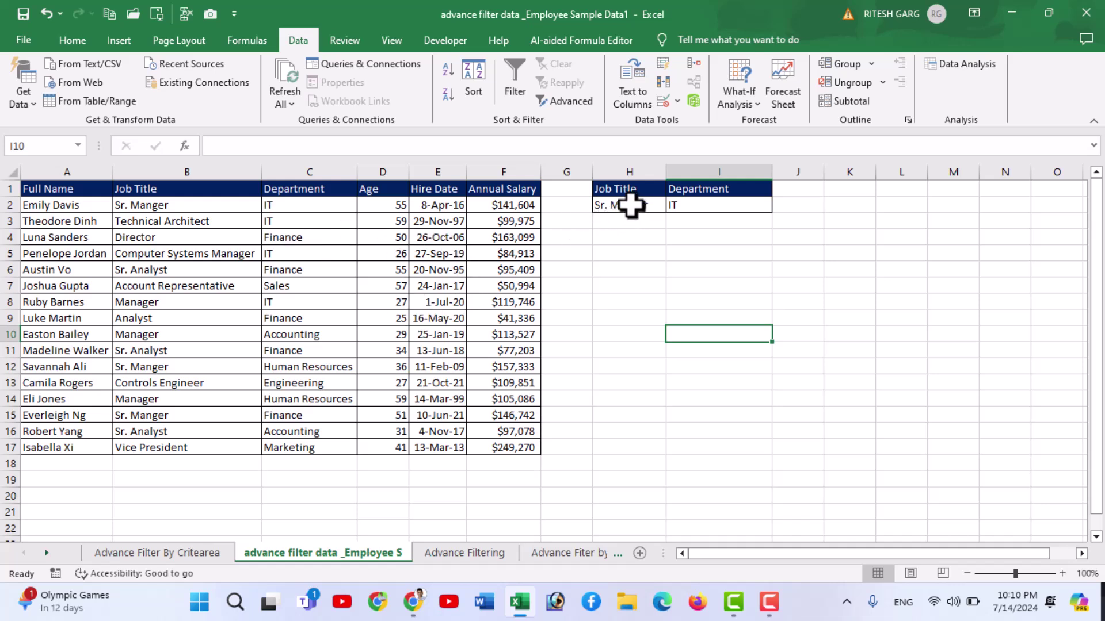
- Review the Job Title 'Sr. Manger' and Department 'IT' criteria against the table rows
left_click(631, 205)
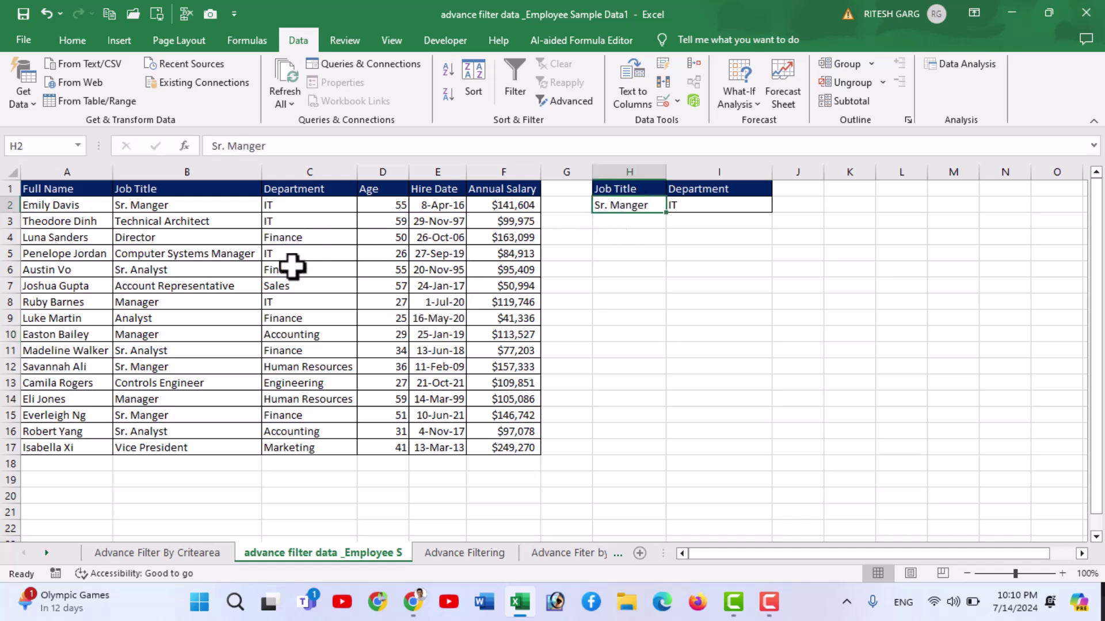
left_click(714, 209)
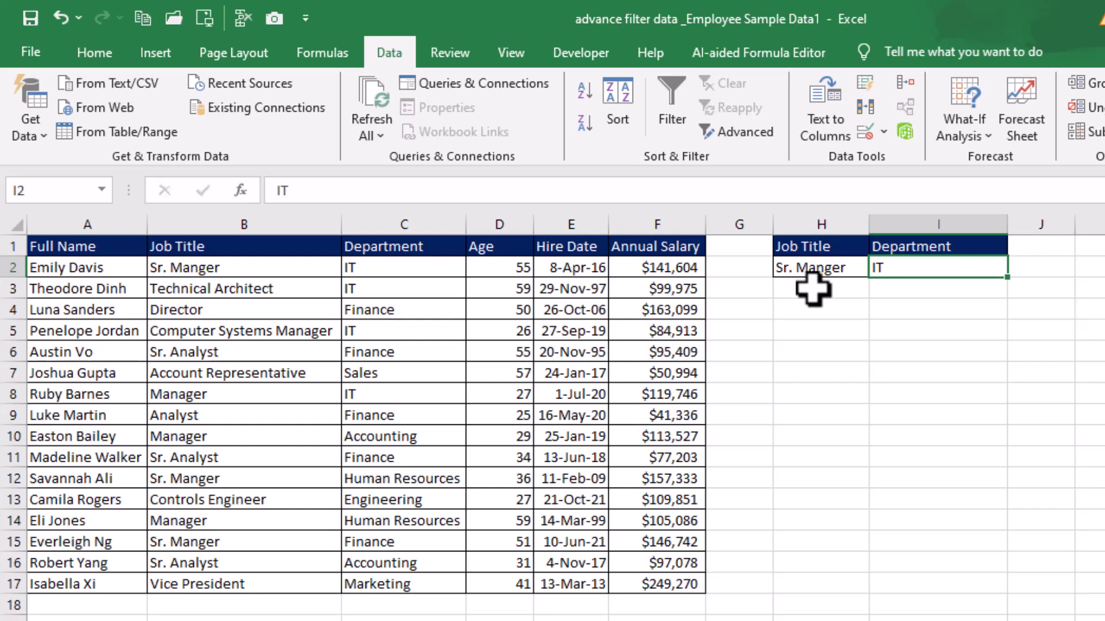
left_click_drag(814, 248, 818, 260)
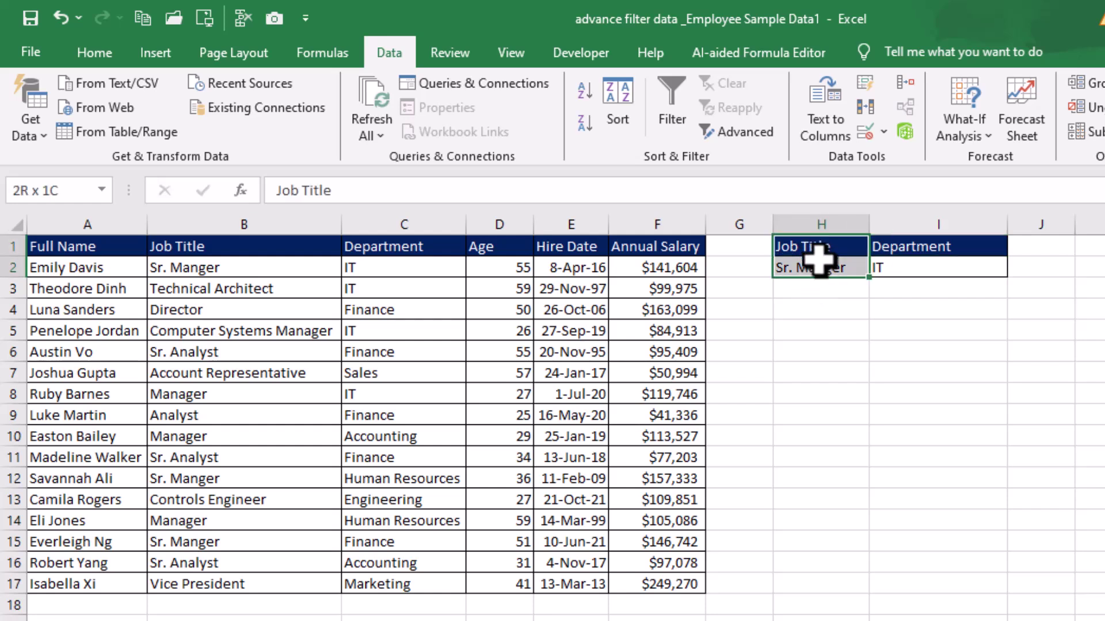
left_click_drag(884, 249, 887, 267)
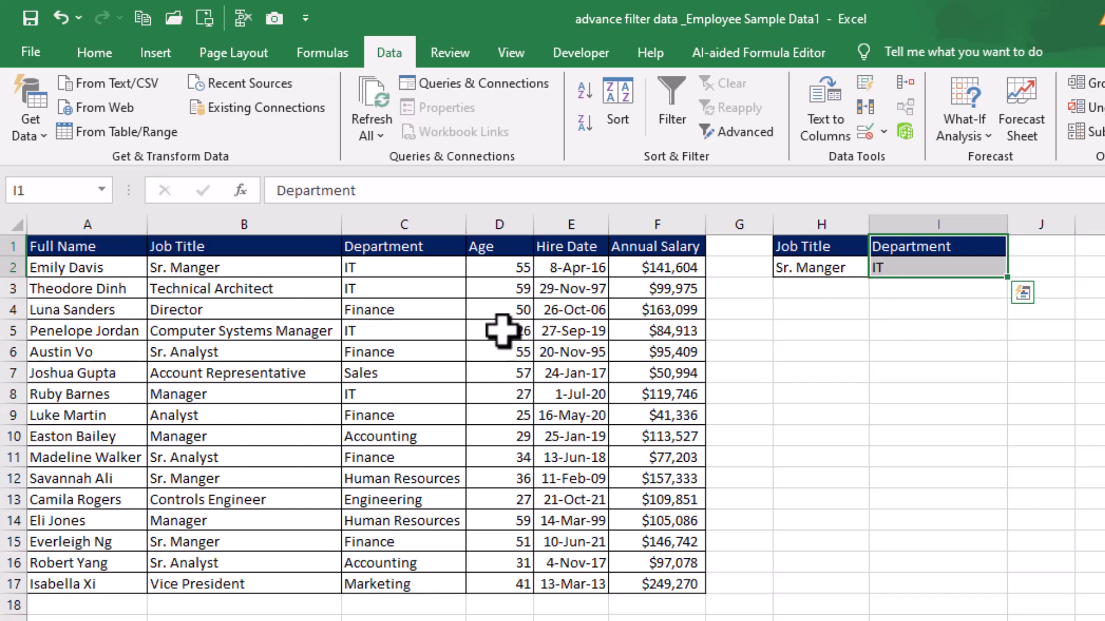
left_click(203, 475)
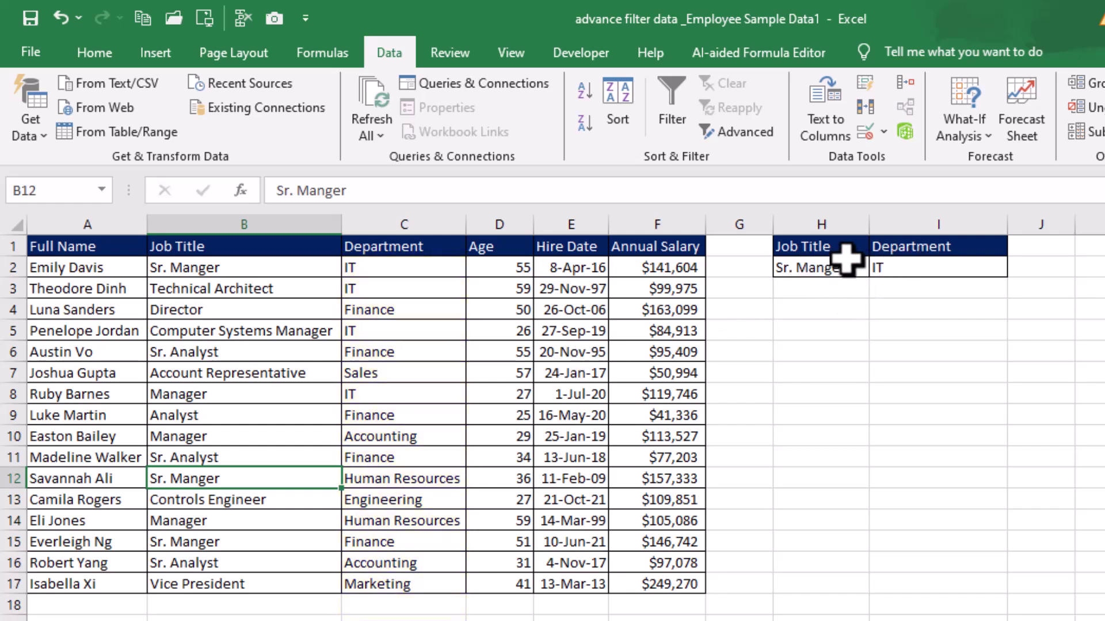
- Select the criteria headers H1:I1 and the Sr. Manger / IT values beneath them
left_click_drag(829, 246, 912, 250)
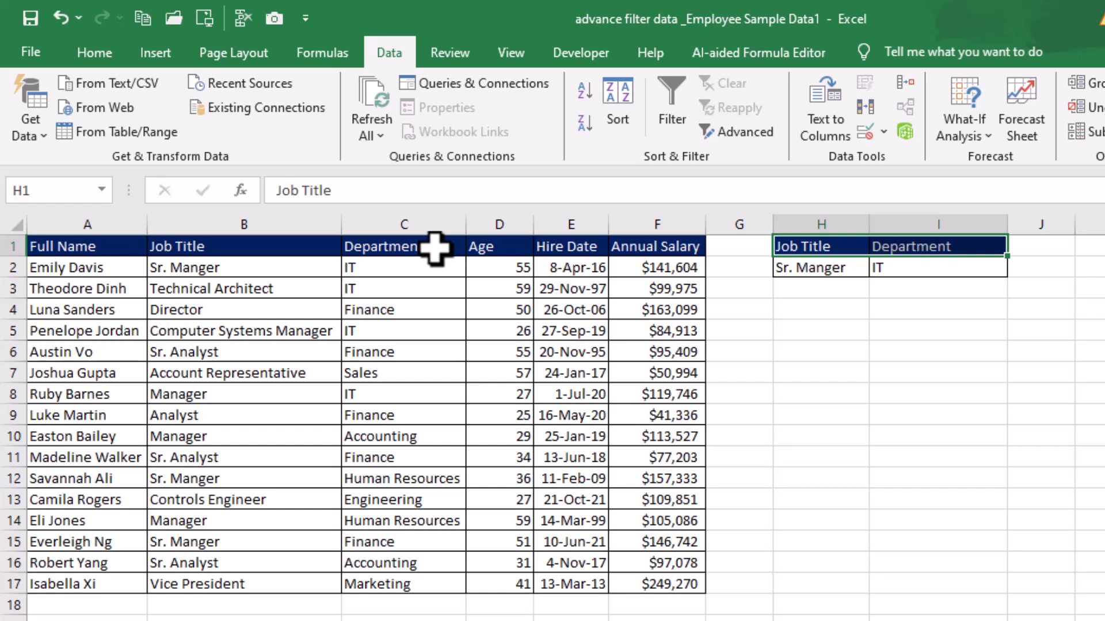
key("Down")
left_click(710, 291)
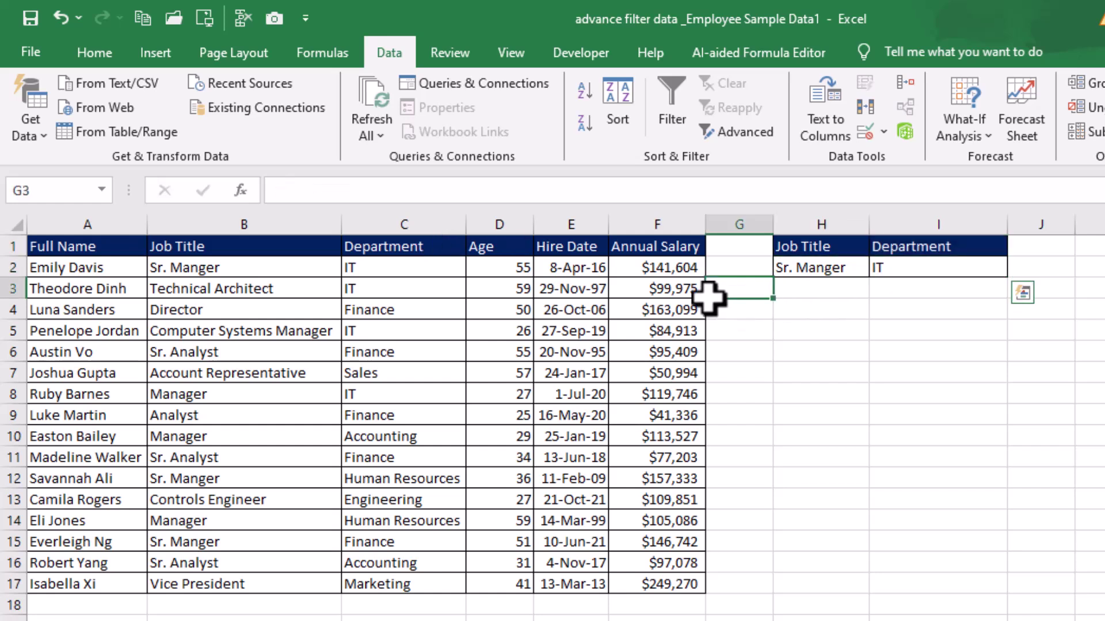
left_click(814, 270)
left_click(873, 274, "shift")
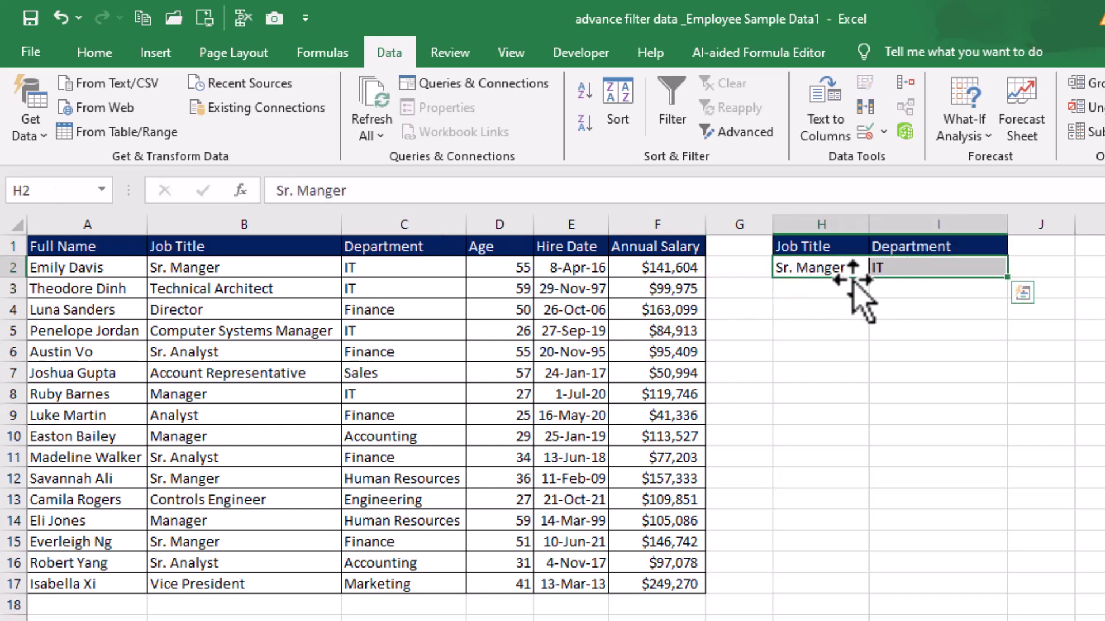
left_click(920, 292)
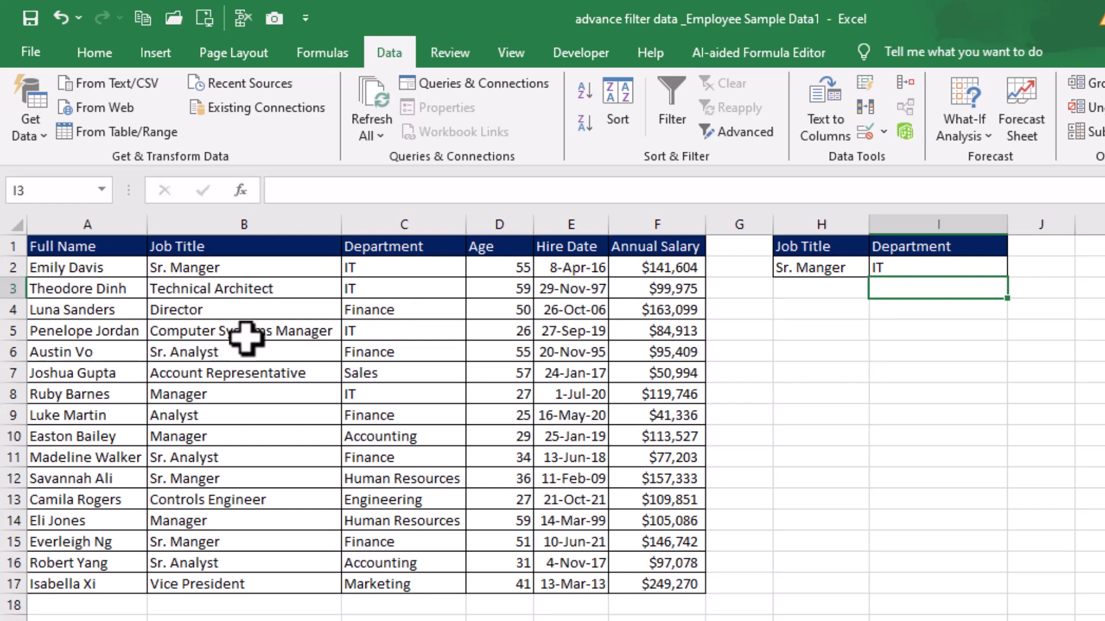
left_click(390, 333)
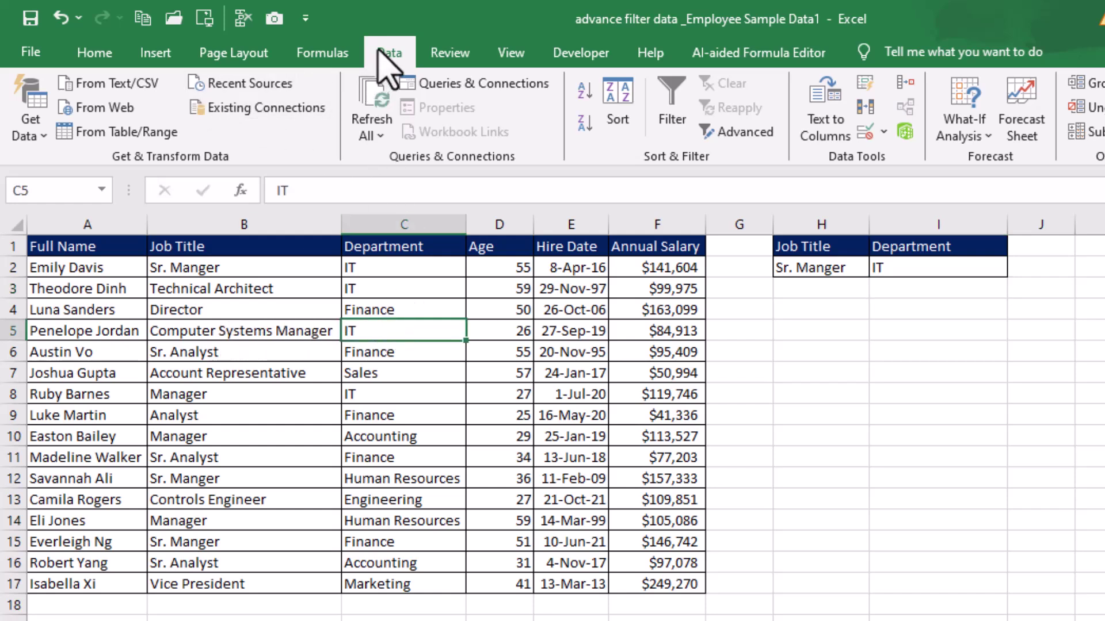
- Run Advanced Filter with criteria $H$1:$I$2, copying matching rows to J9
left_click(710, 131)
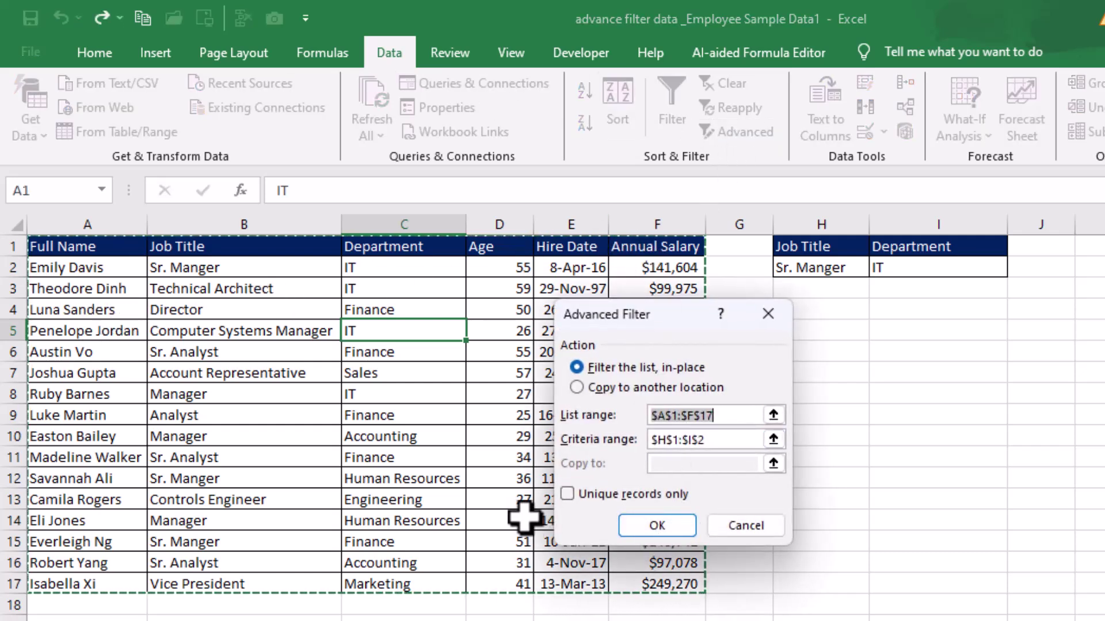
left_click(577, 389)
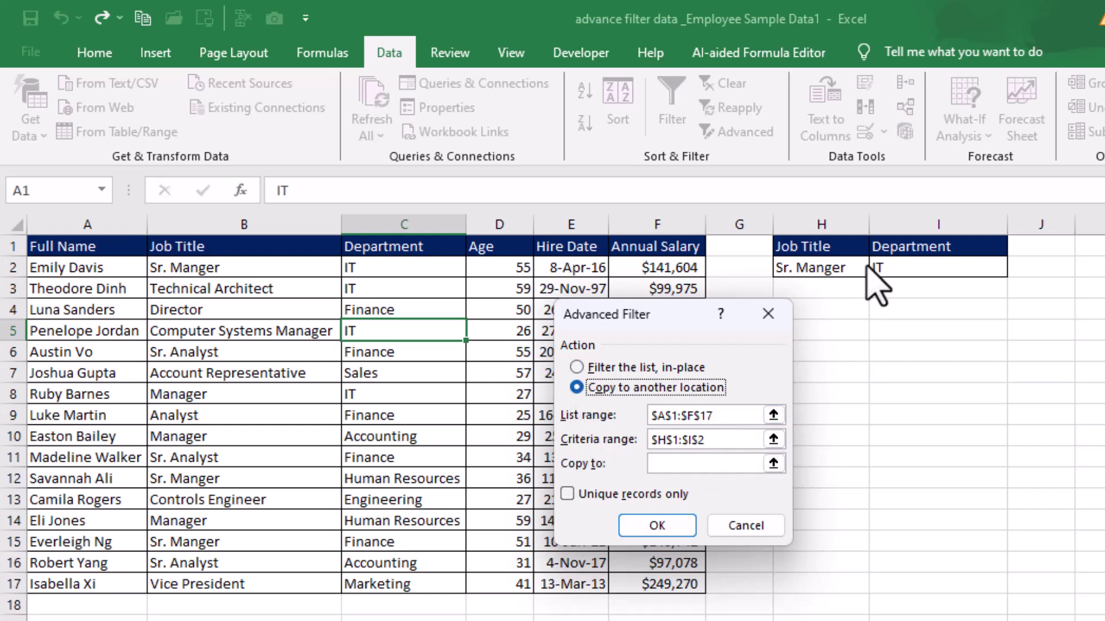
left_click(773, 439)
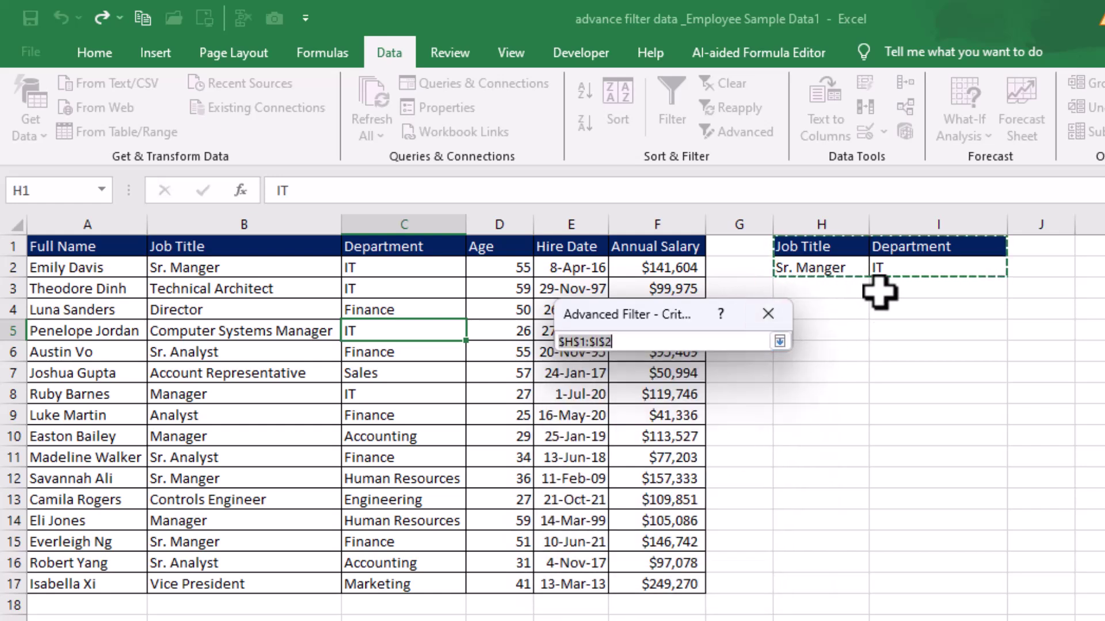
left_click(779, 342)
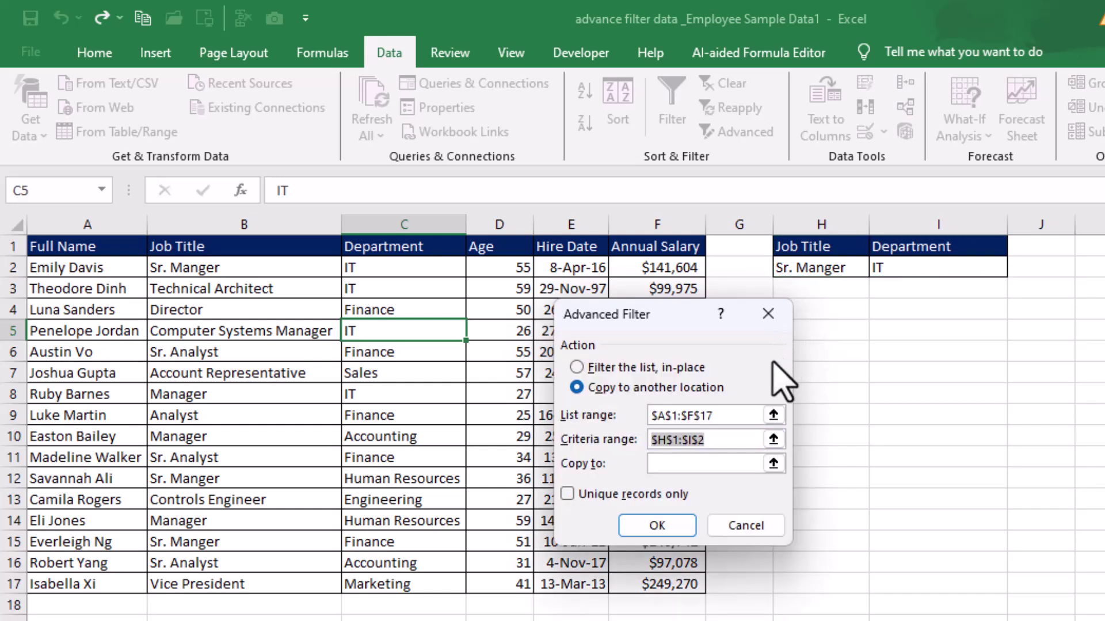
left_click(671, 464)
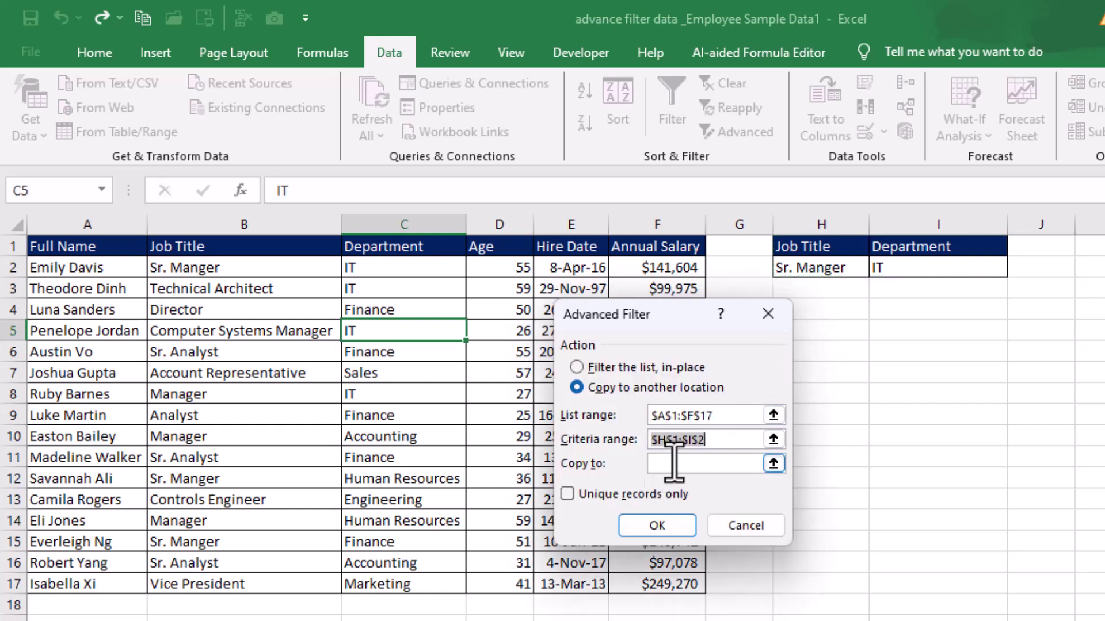
left_click(673, 464)
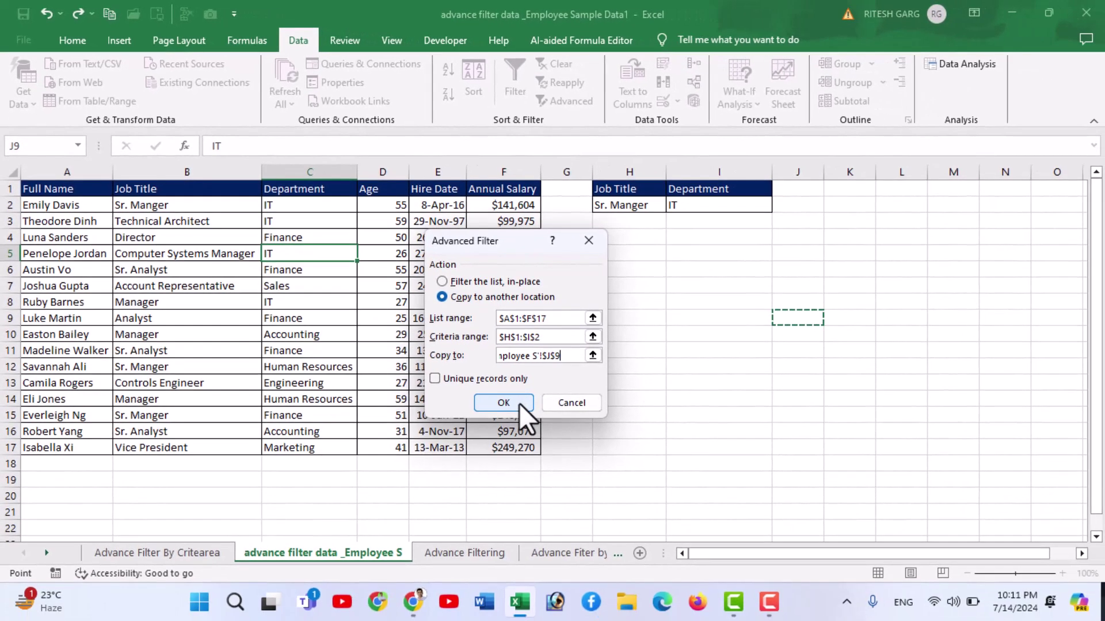
left_click(516, 401)
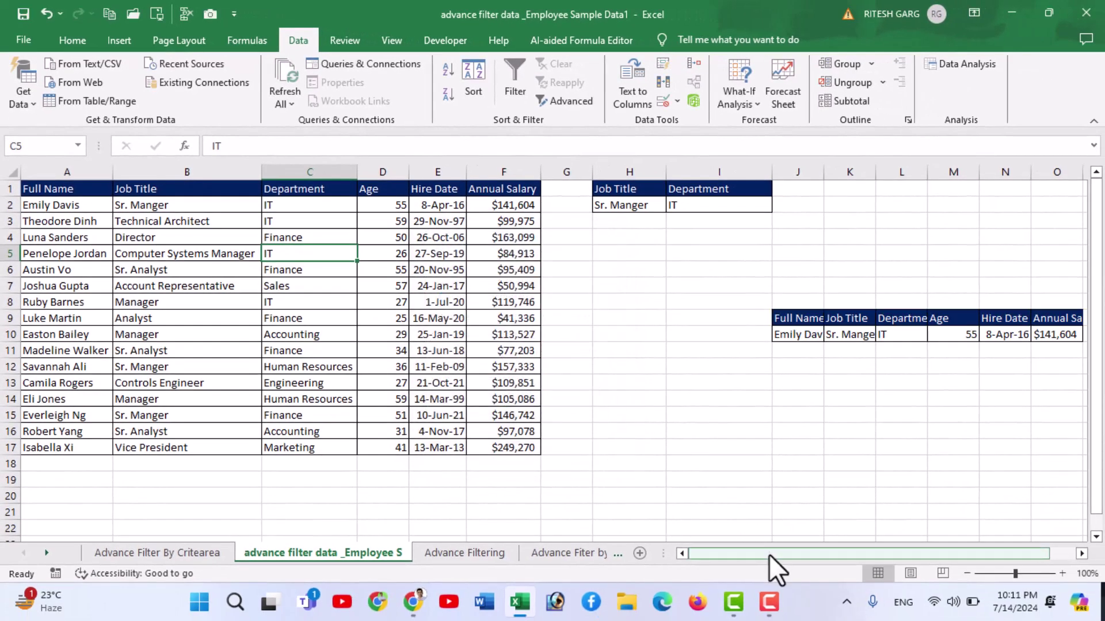
- Widen result columns K and O so the headings and Annual Salary display
left_click_drag(777, 572, 819, 572)
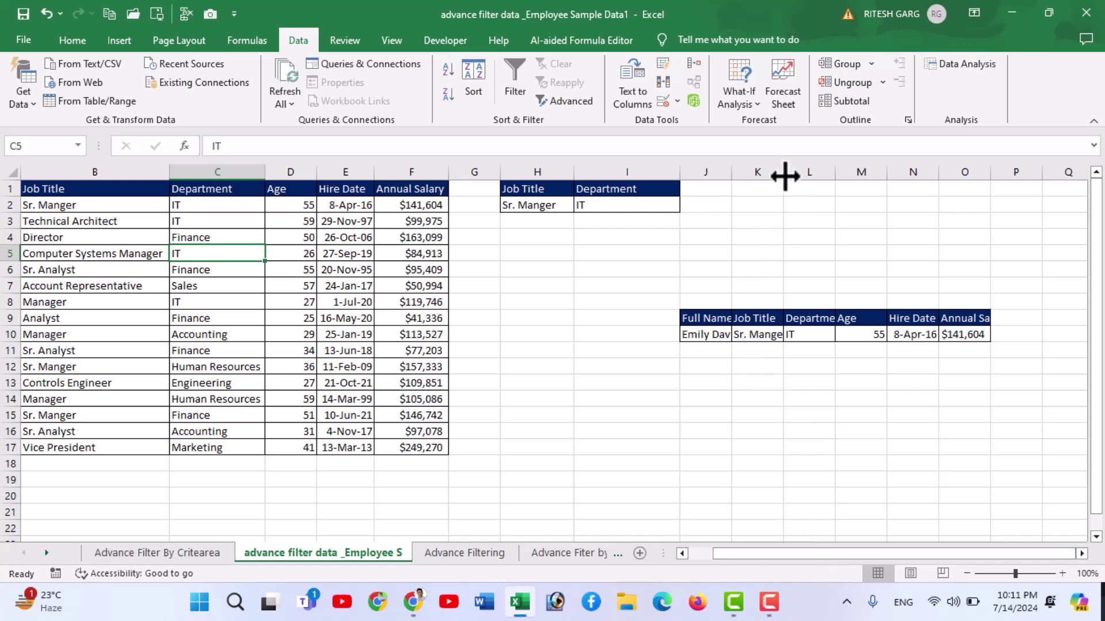
left_click_drag(785, 175, 789, 180)
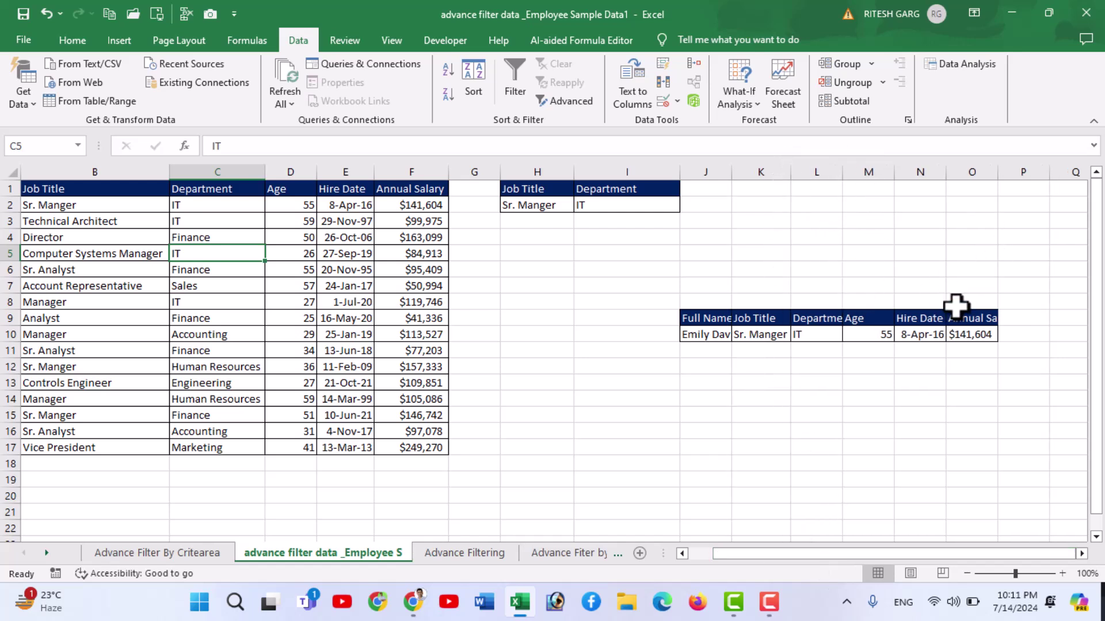
left_click_drag(1003, 167, 1021, 168)
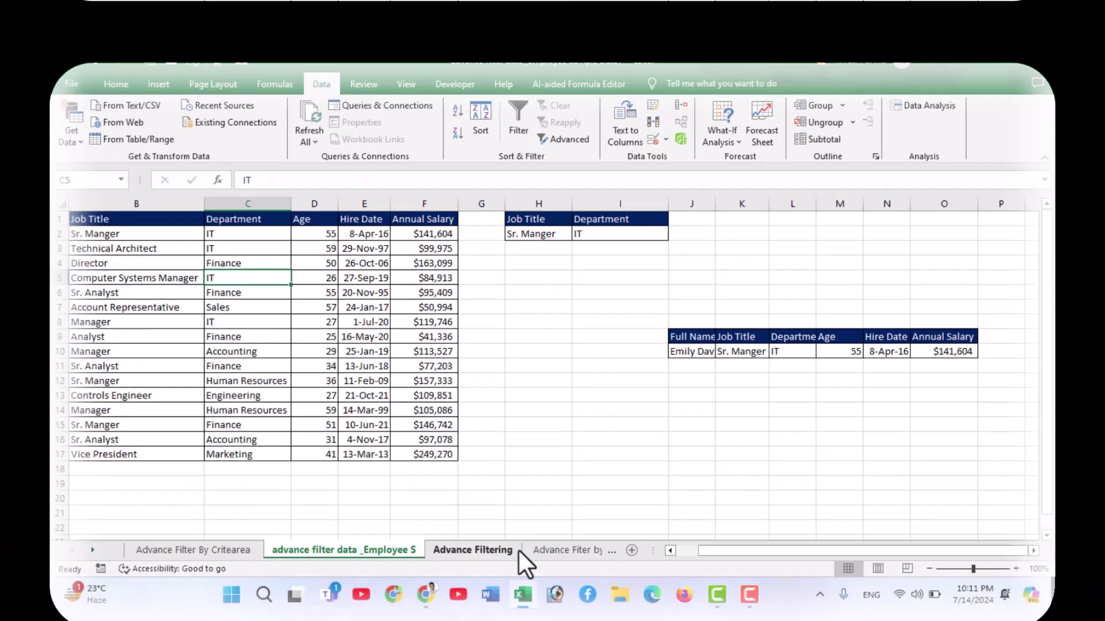
- Switch to the Advance Filtering sheet and compare the Age >50 criterion with column D ages
left_click(481, 555)
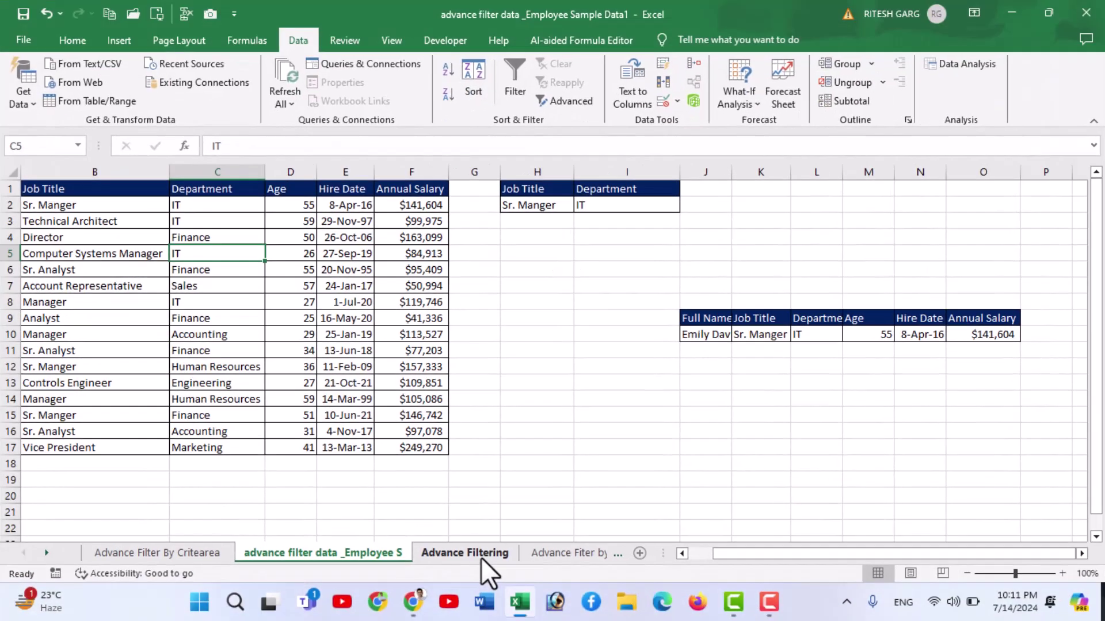
left_click(683, 553)
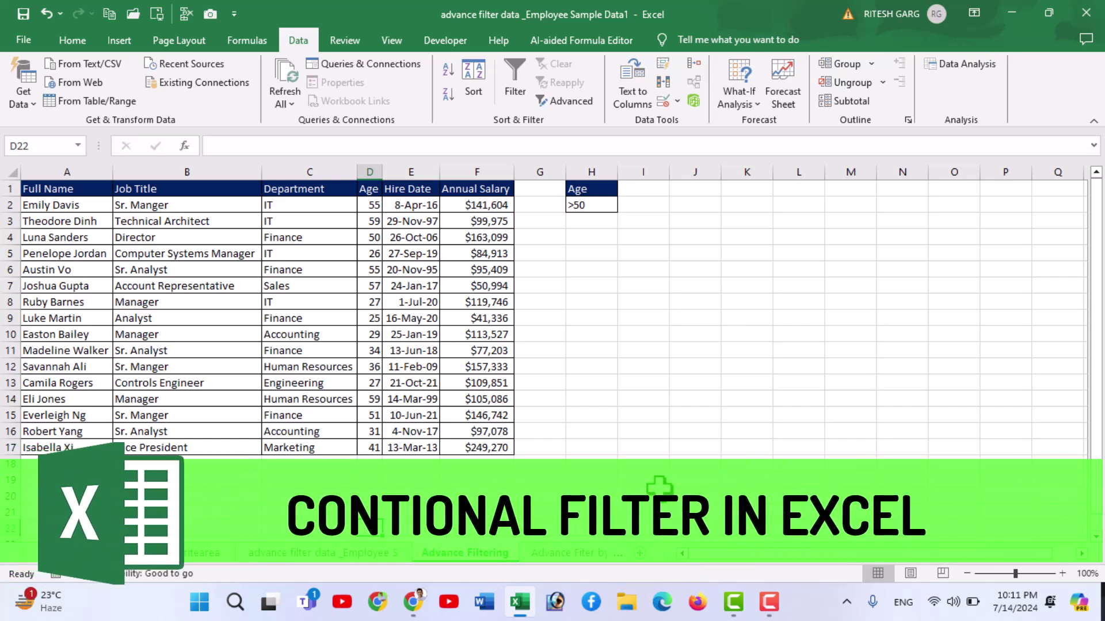
left_click_drag(592, 188, 591, 205)
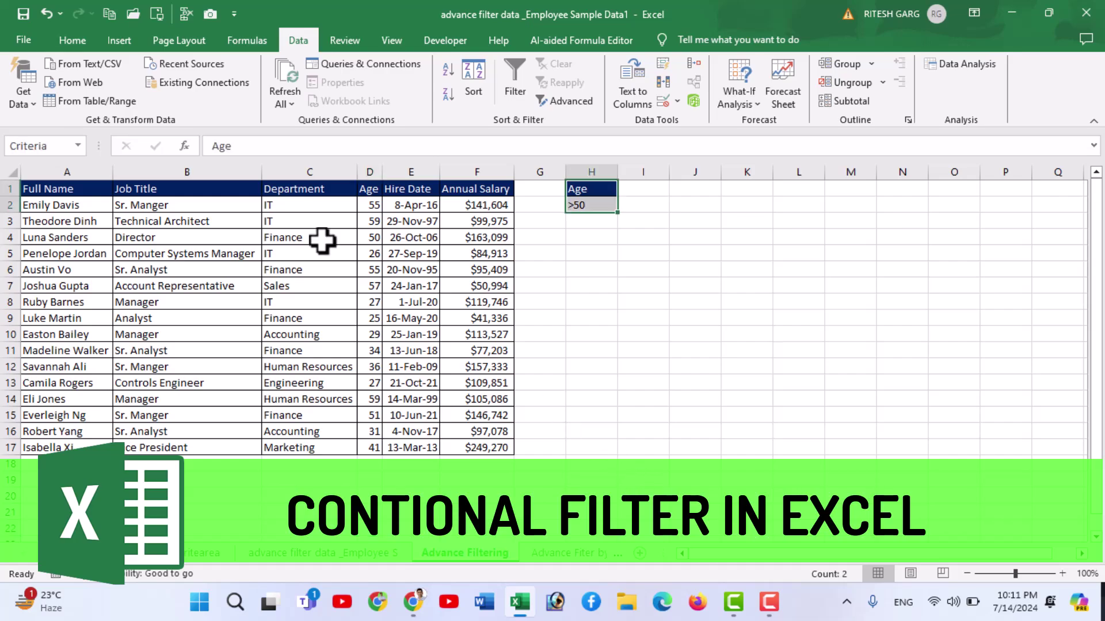
left_click(310, 238)
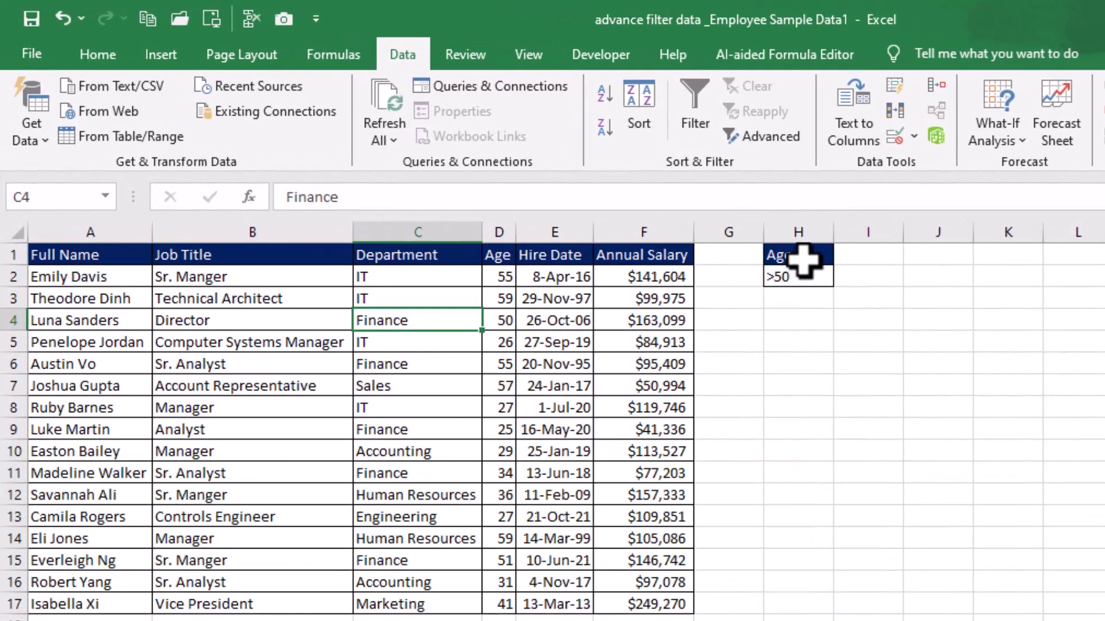
left_click_drag(803, 260, 802, 275)
left_click(788, 278)
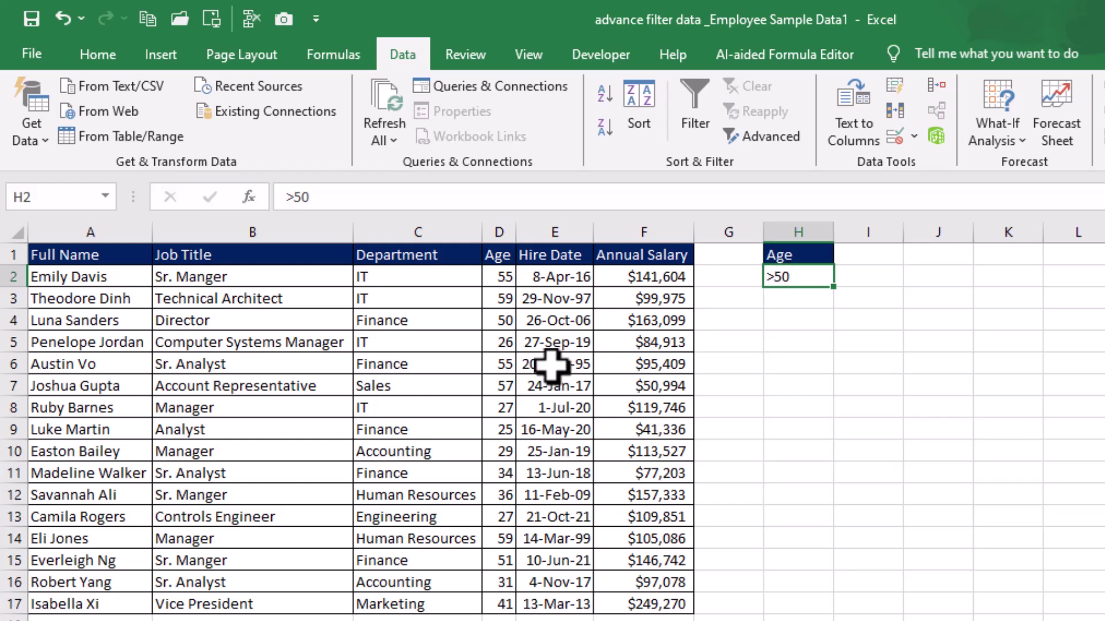
left_click_drag(498, 340, 500, 561)
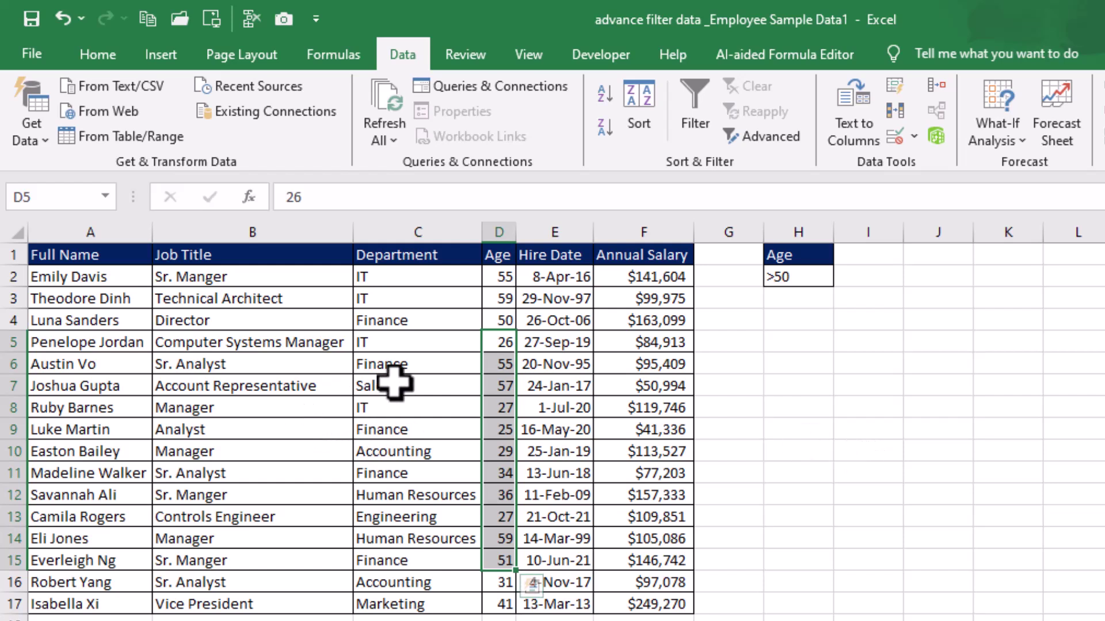
left_click(315, 344)
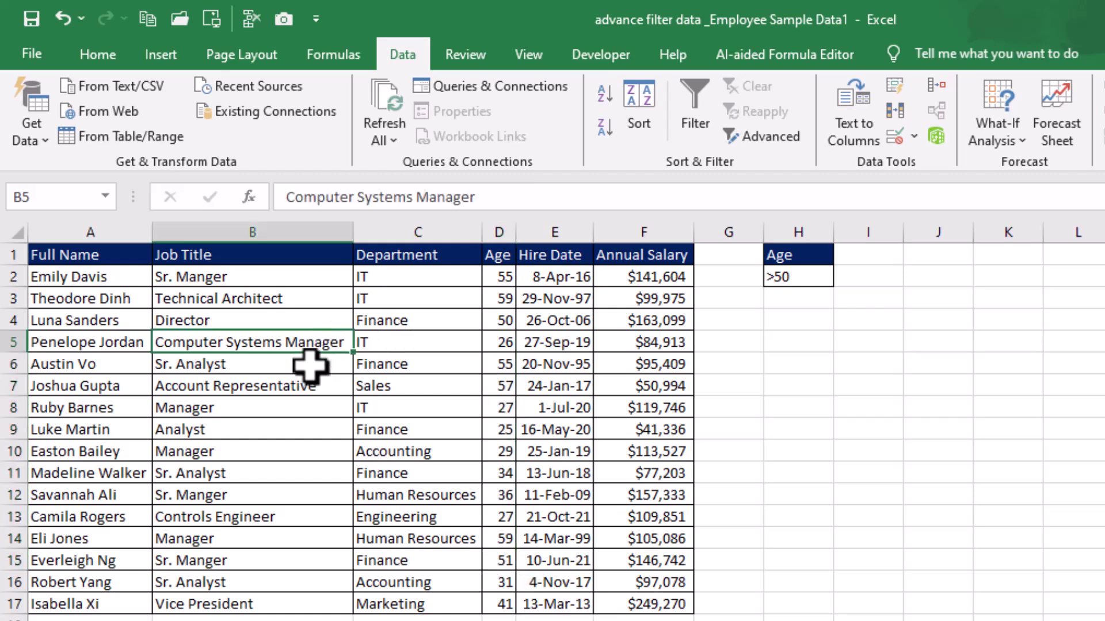
- Advanced-filter list A1:F17 with criteria $H$1:$H$2 to J8, then autofit column N
left_click(751, 140)
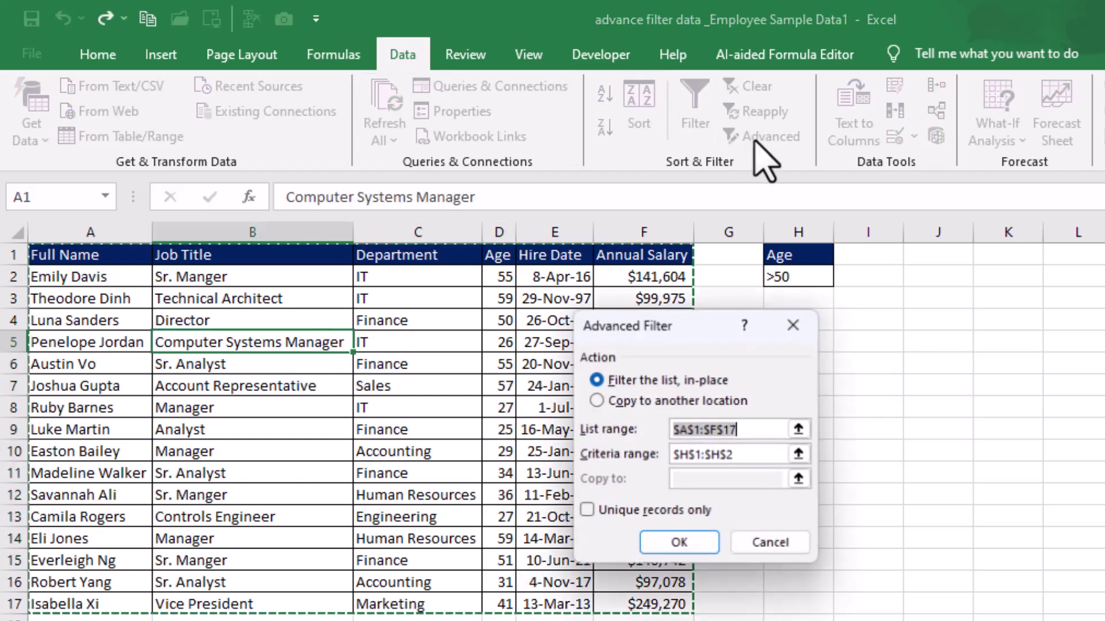
left_click(742, 430)
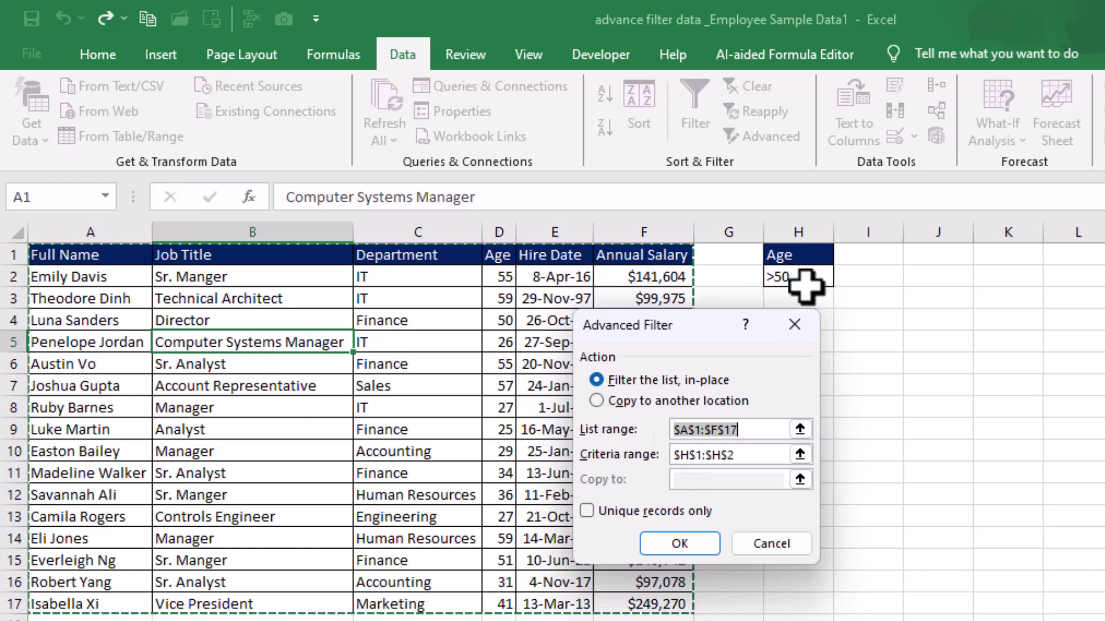
left_click(596, 401)
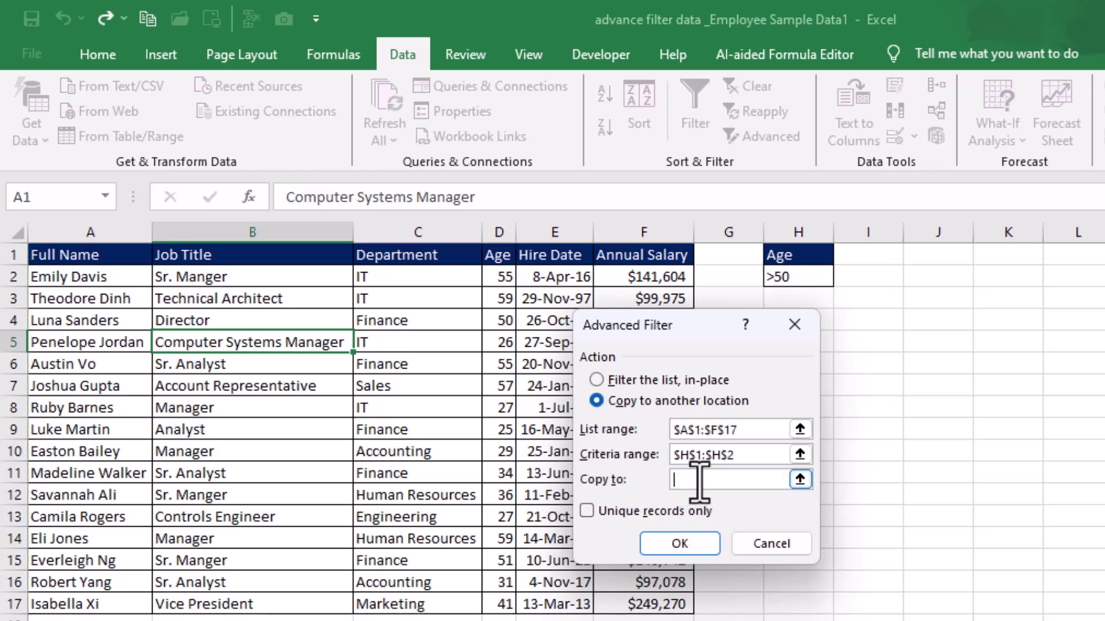
left_click(937, 407)
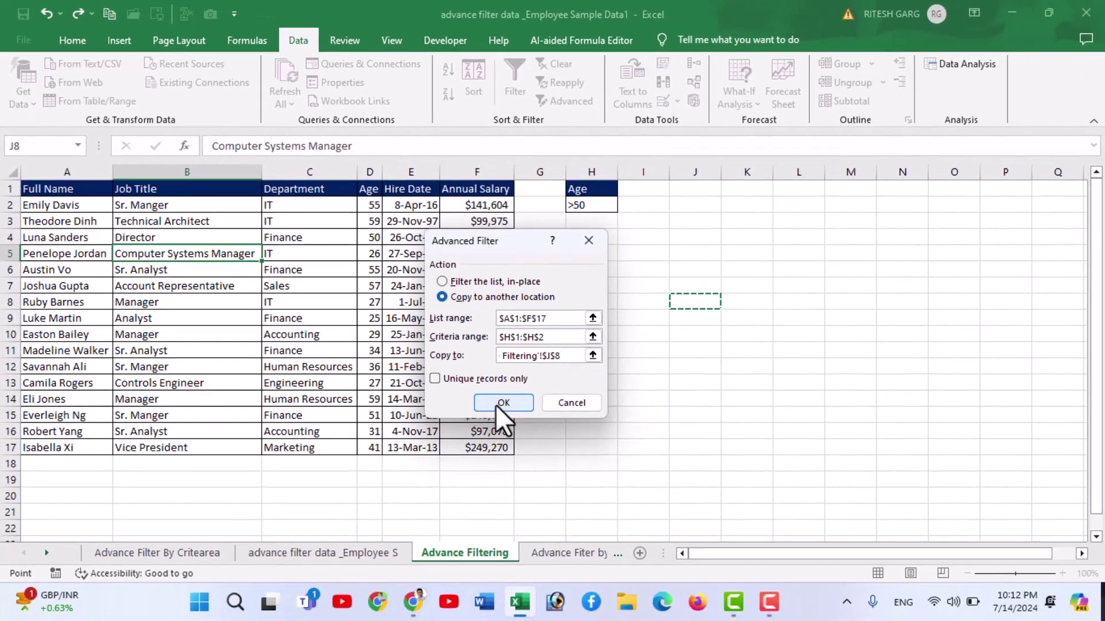
left_click(501, 403)
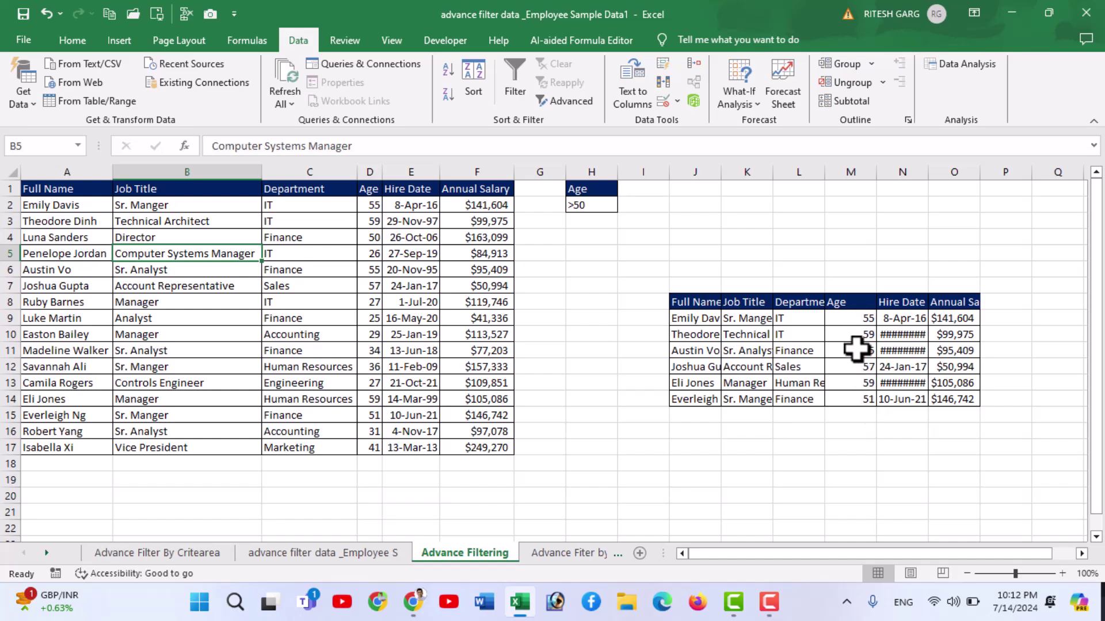
double_click(931, 175)
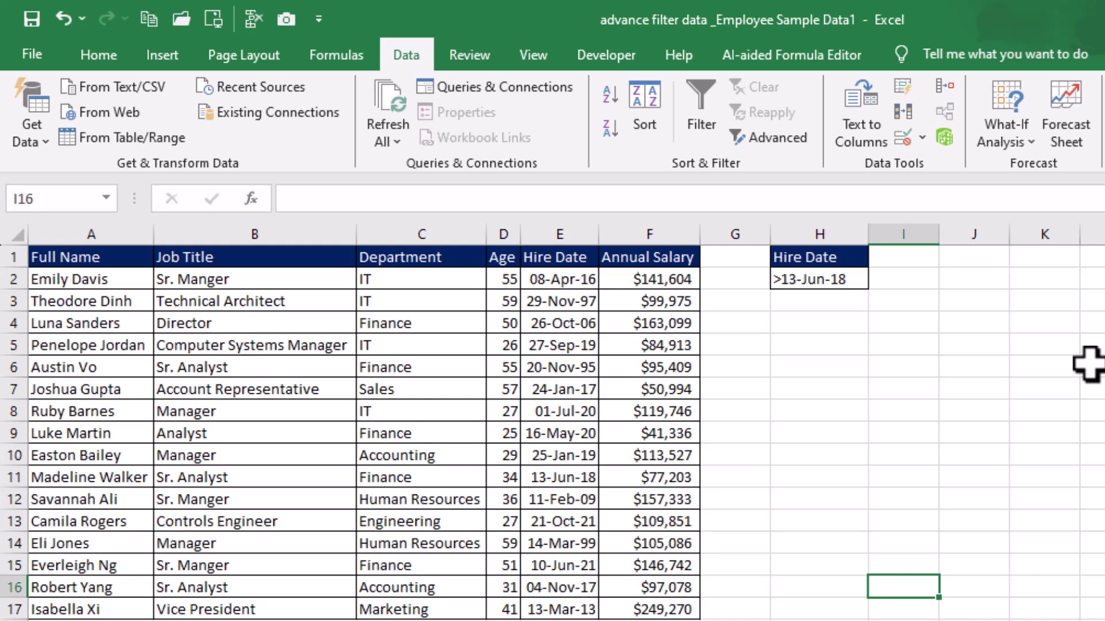
- Select the hire dates E2:E17 in column E
left_click_drag(561, 281, 562, 607)
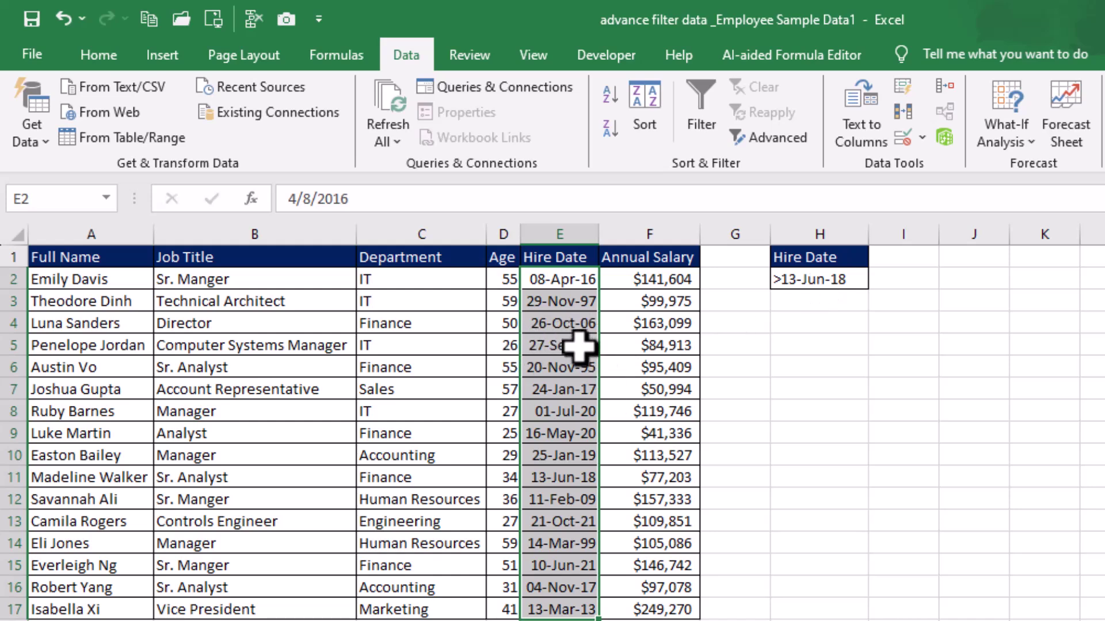
left_click(579, 324)
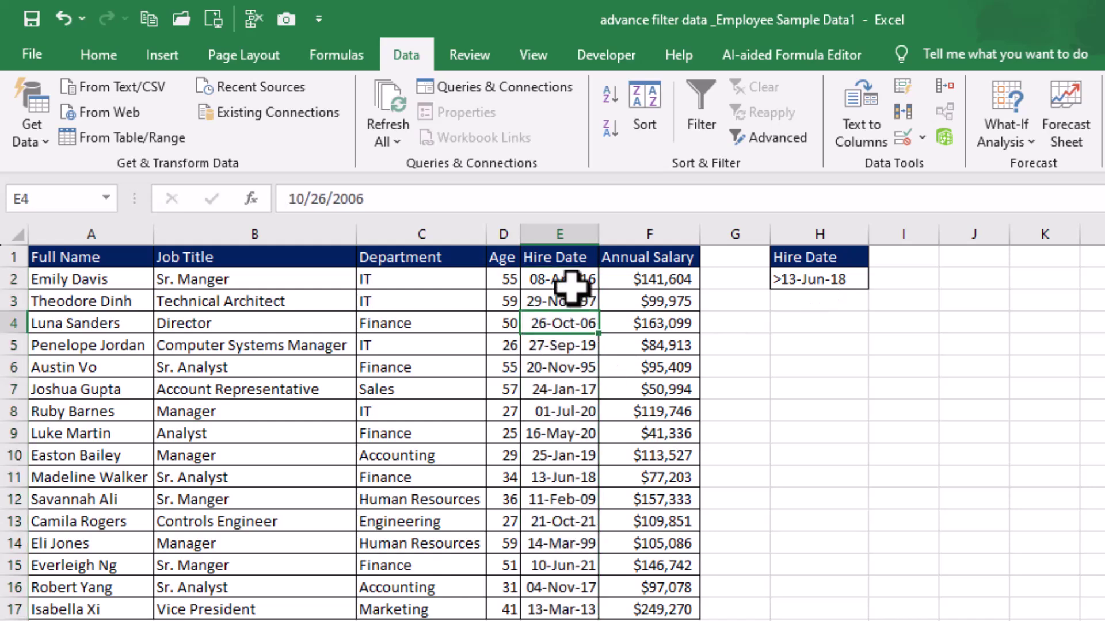
left_click_drag(573, 279, 584, 609)
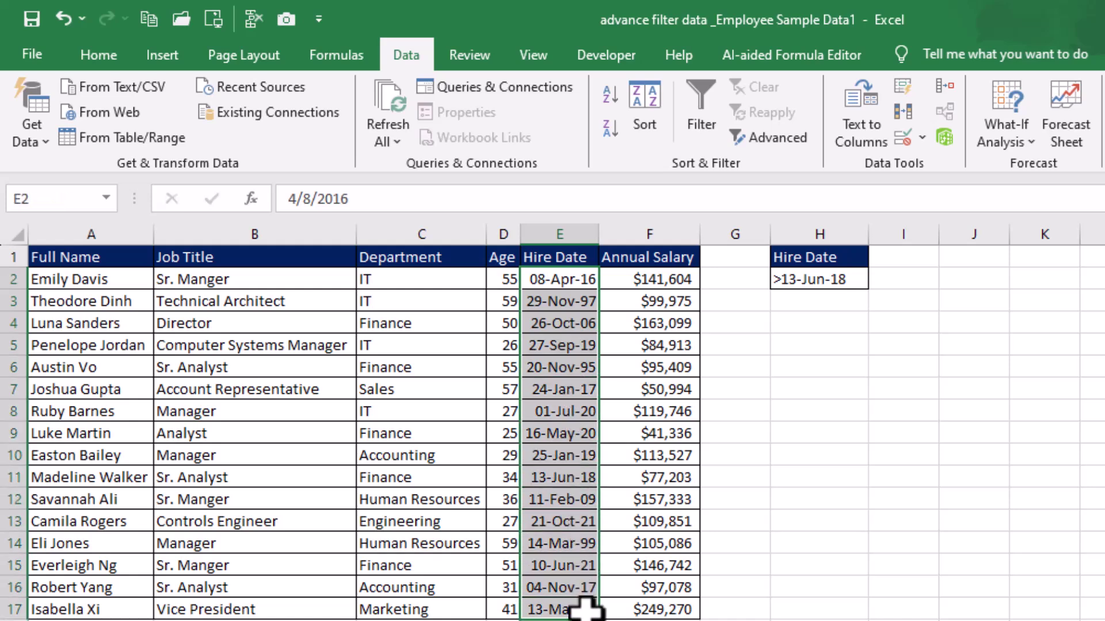
- Apply the 14-Mar-12 Date format to hire dates E2:E17 using Ctrl+1
key("ctrl+1")
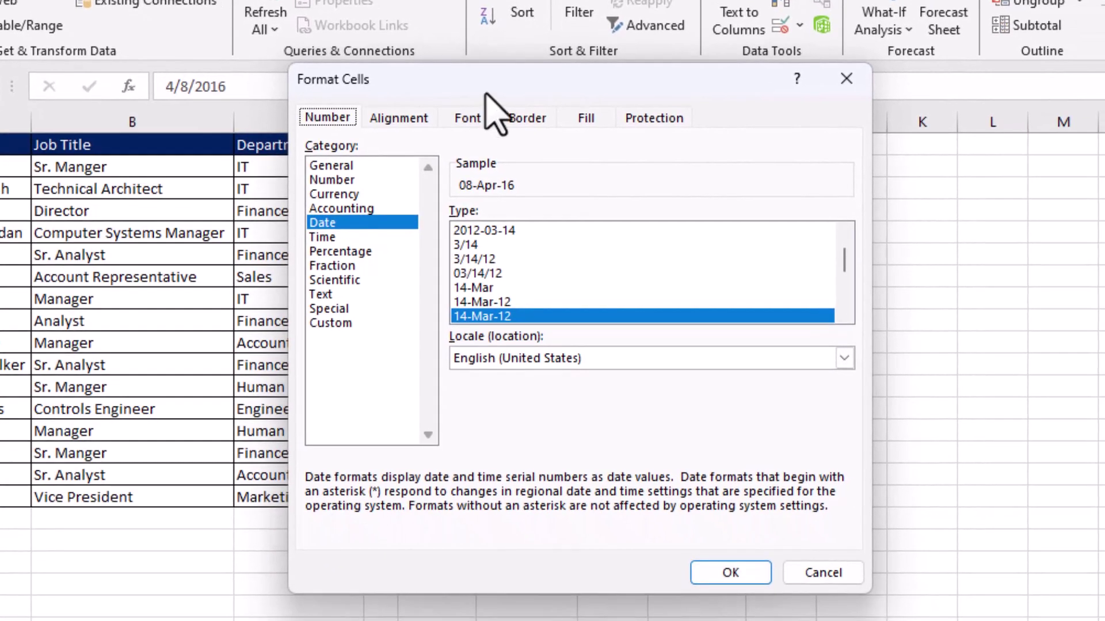
left_click_drag(493, 104, 843, 29)
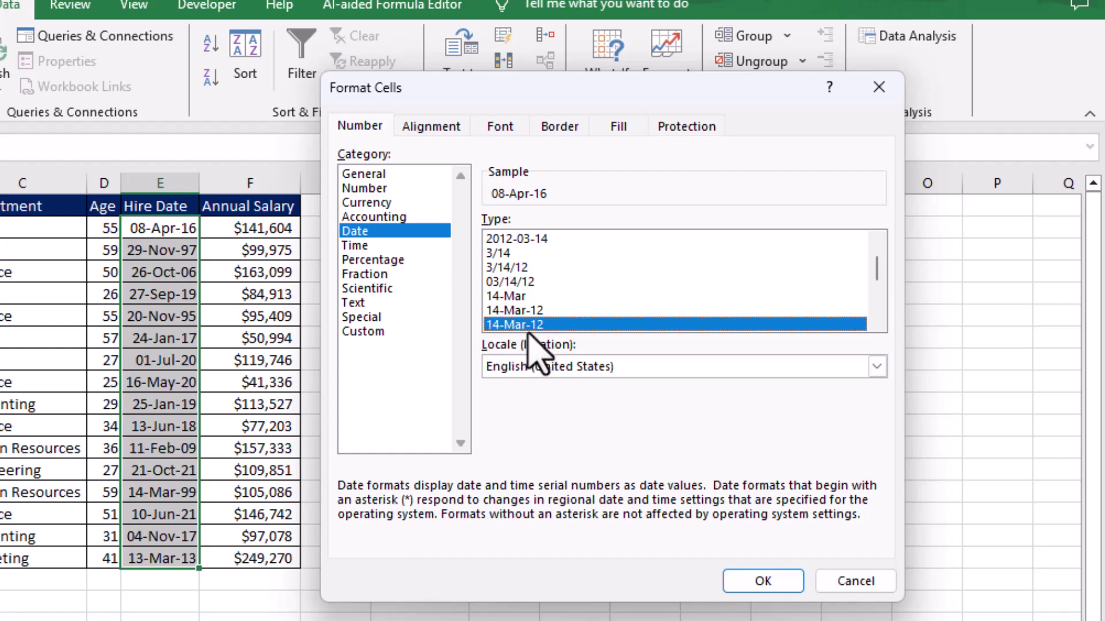
left_click(764, 582)
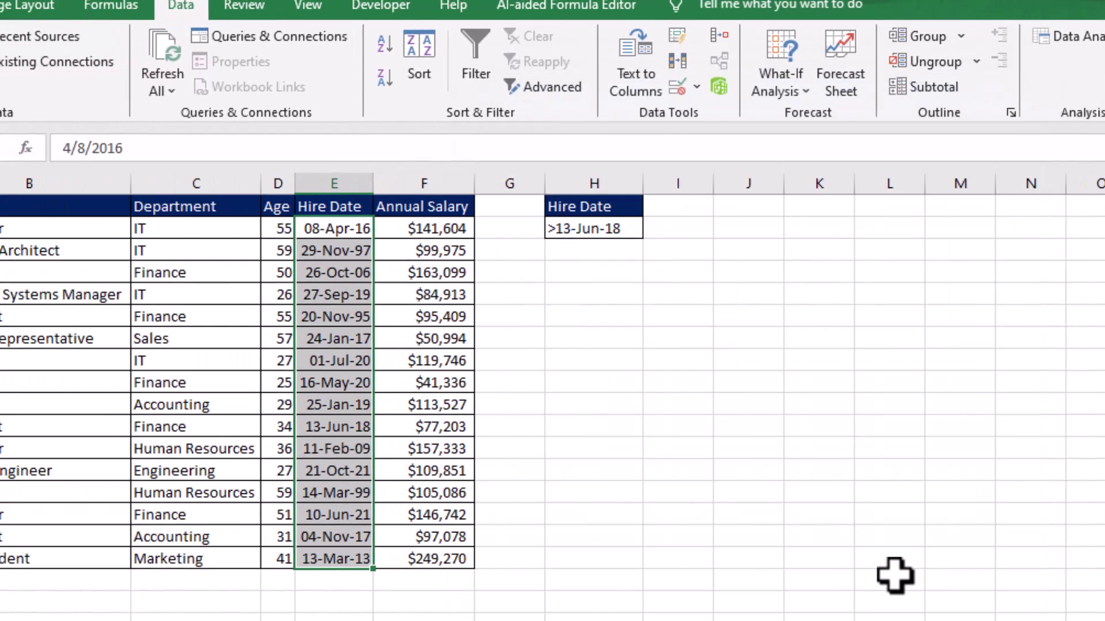
key("Down")
- Advanced-filter employees hired after 13-Jun-18 to J14, then autofit columns N and K
left_click_drag(558, 221, 572, 558)
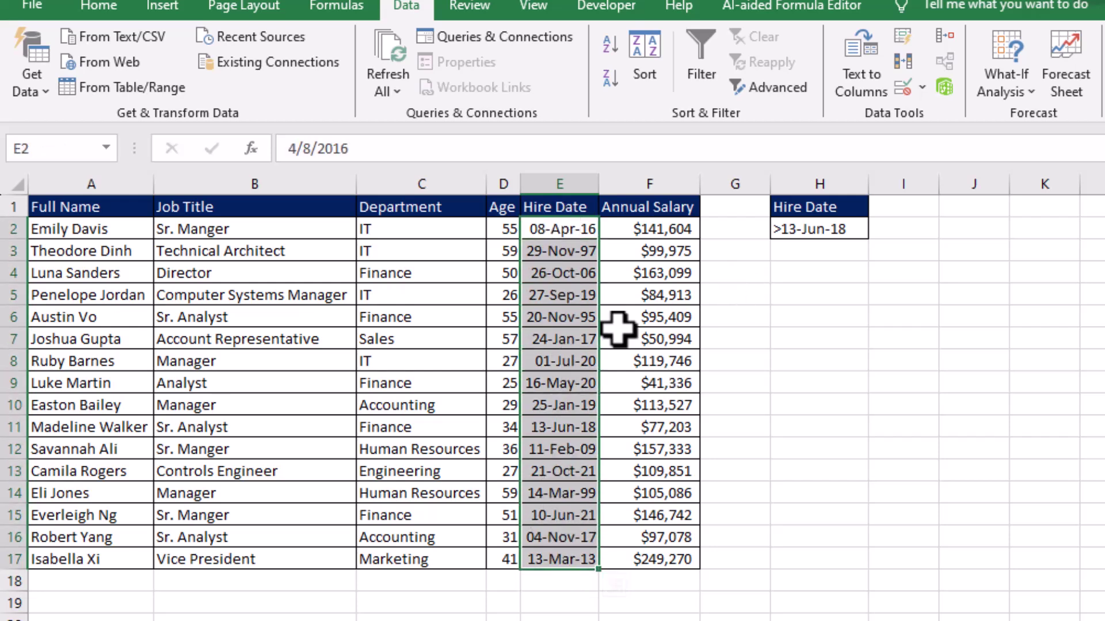
left_click(552, 297)
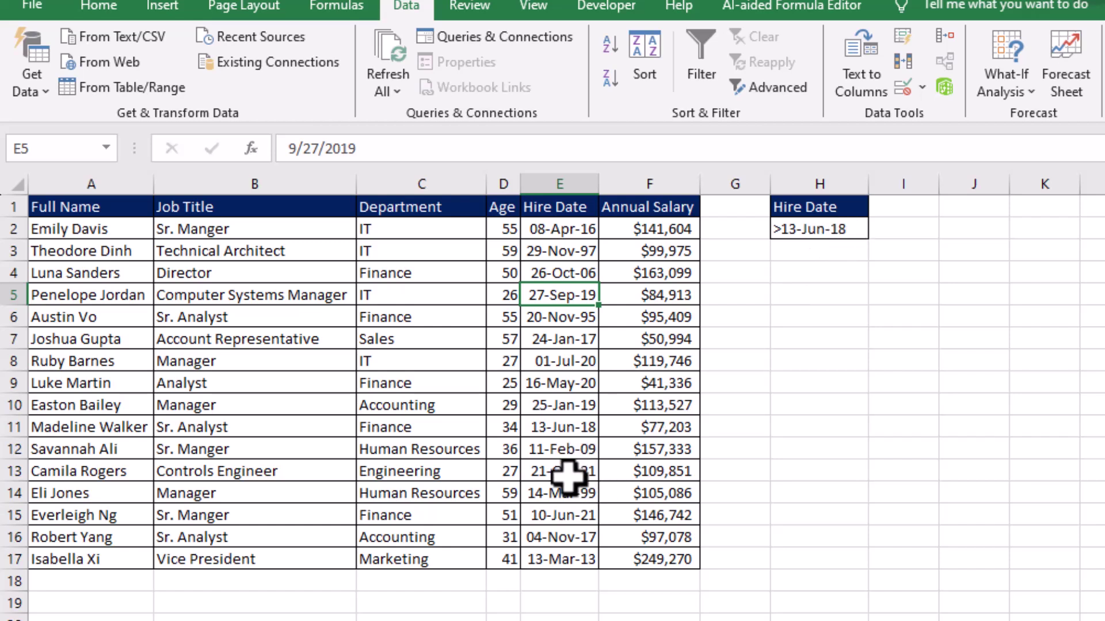
left_click(285, 293)
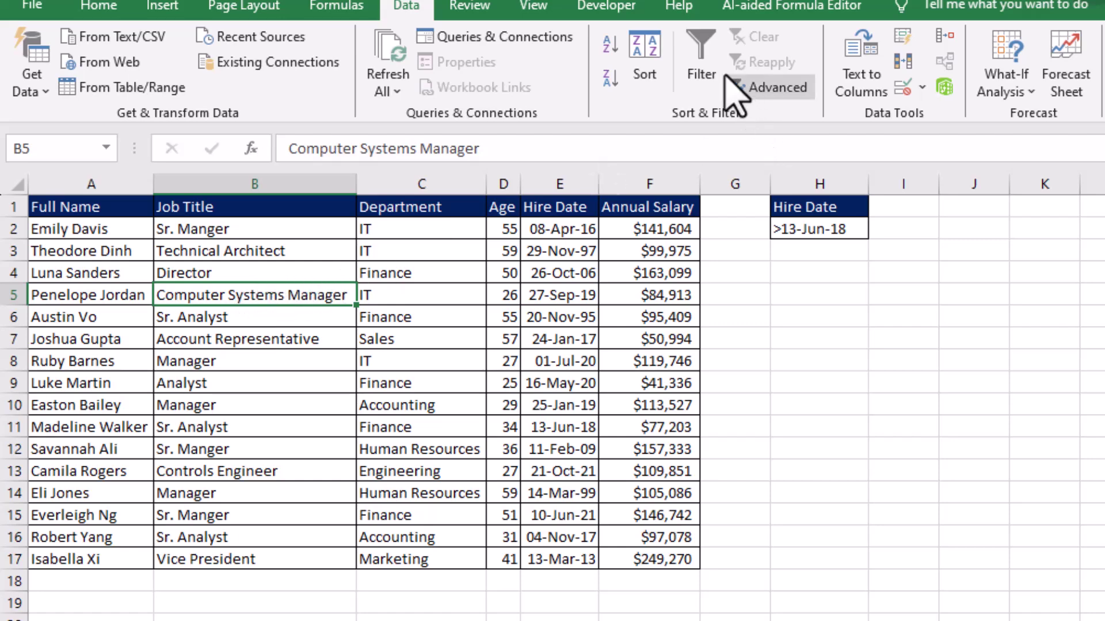
left_click(765, 87)
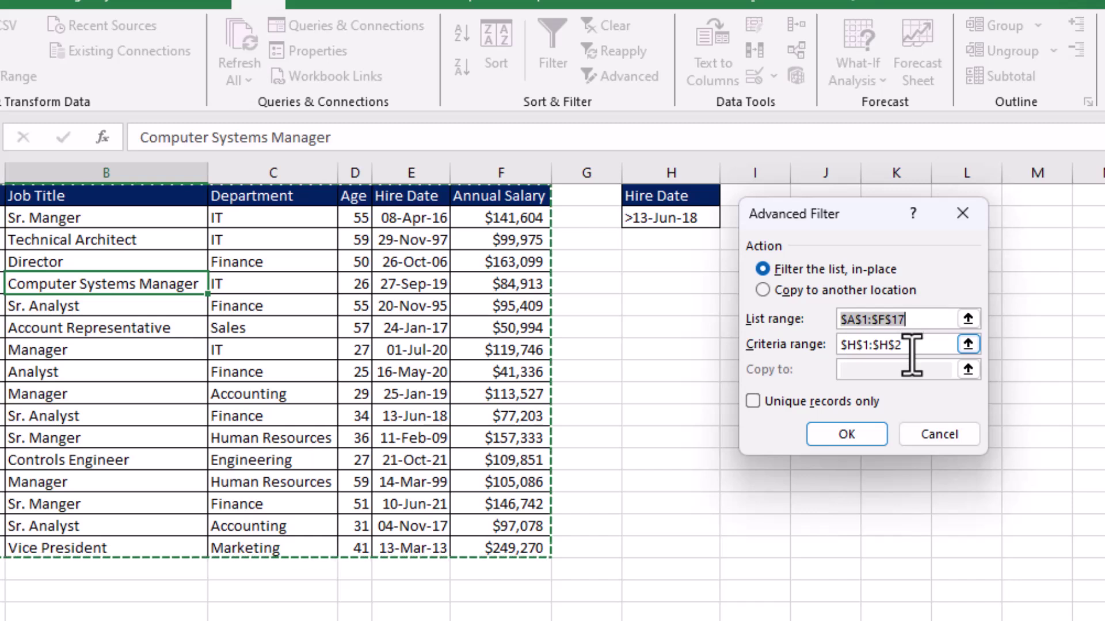
left_click(771, 290)
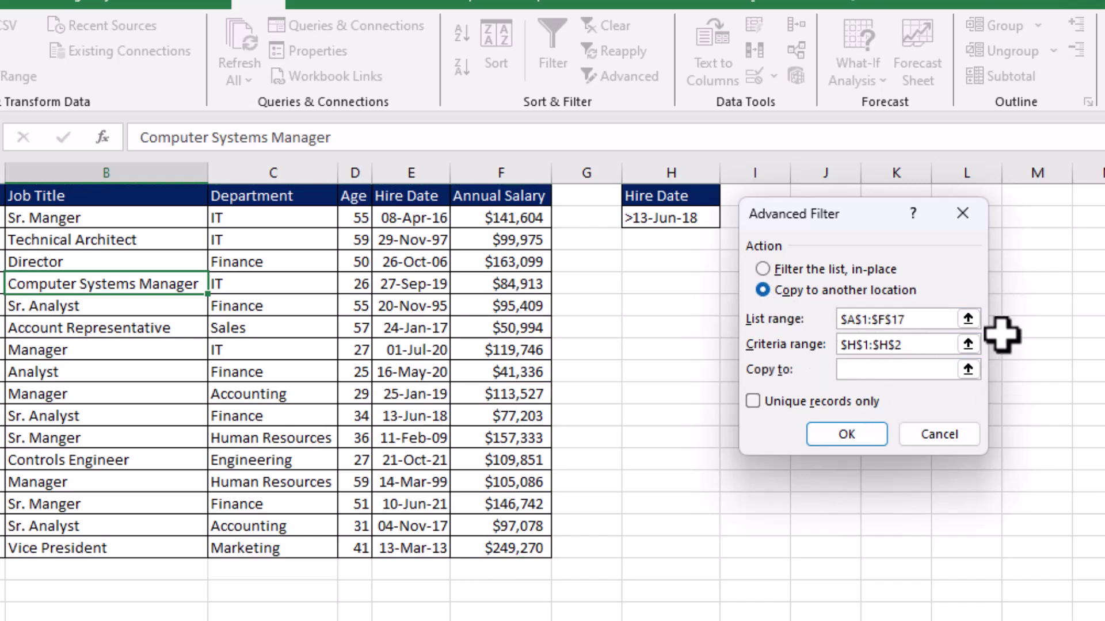
left_click(840, 480)
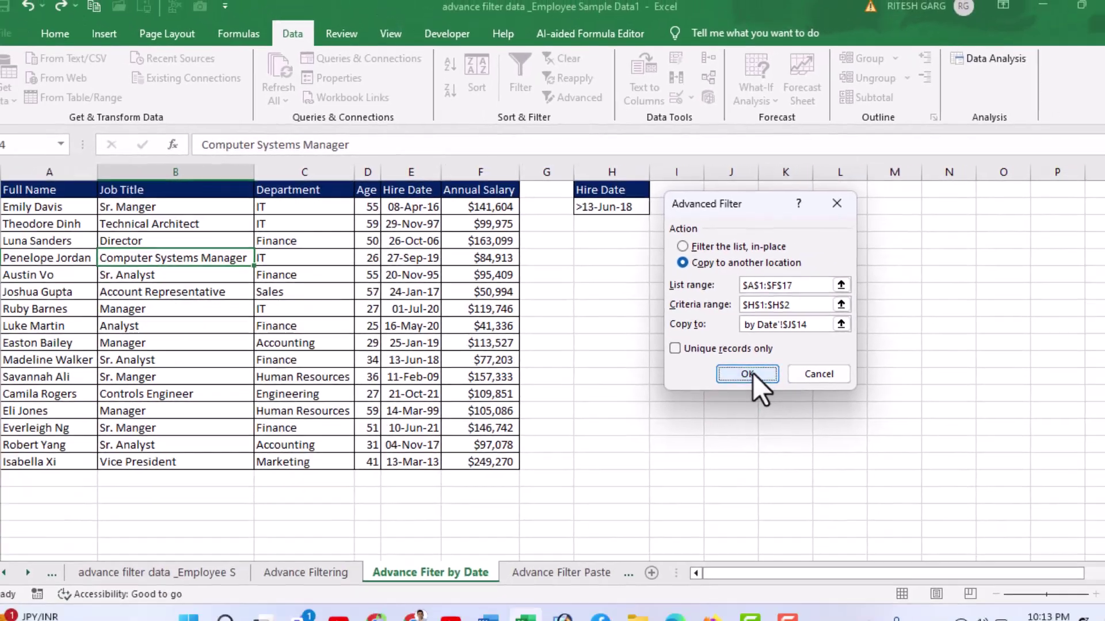
left_click(846, 435)
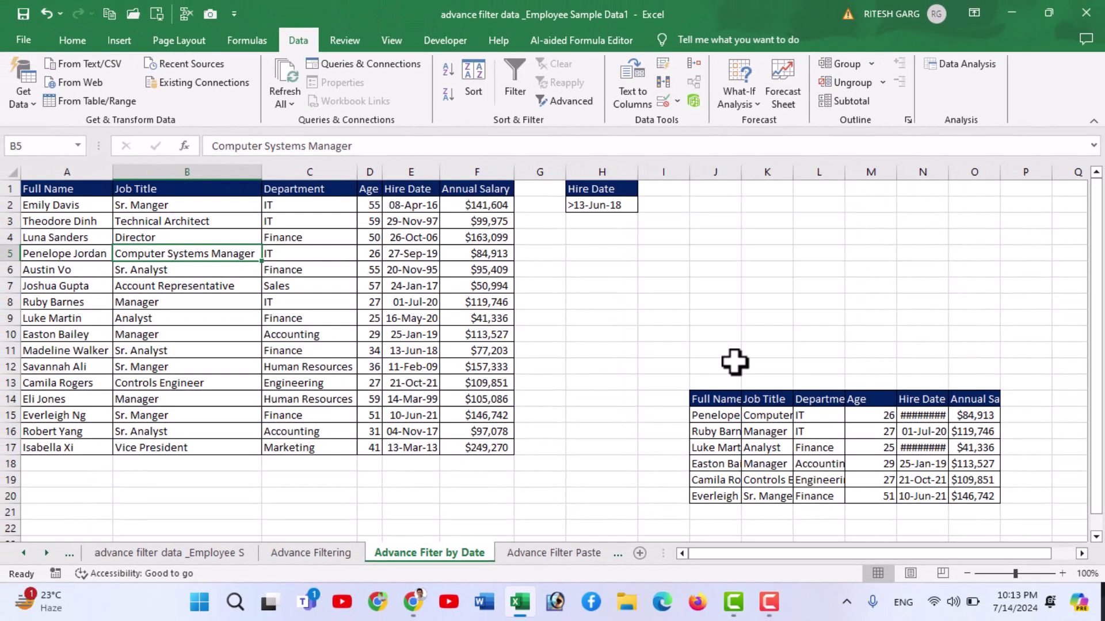
double_click(949, 172)
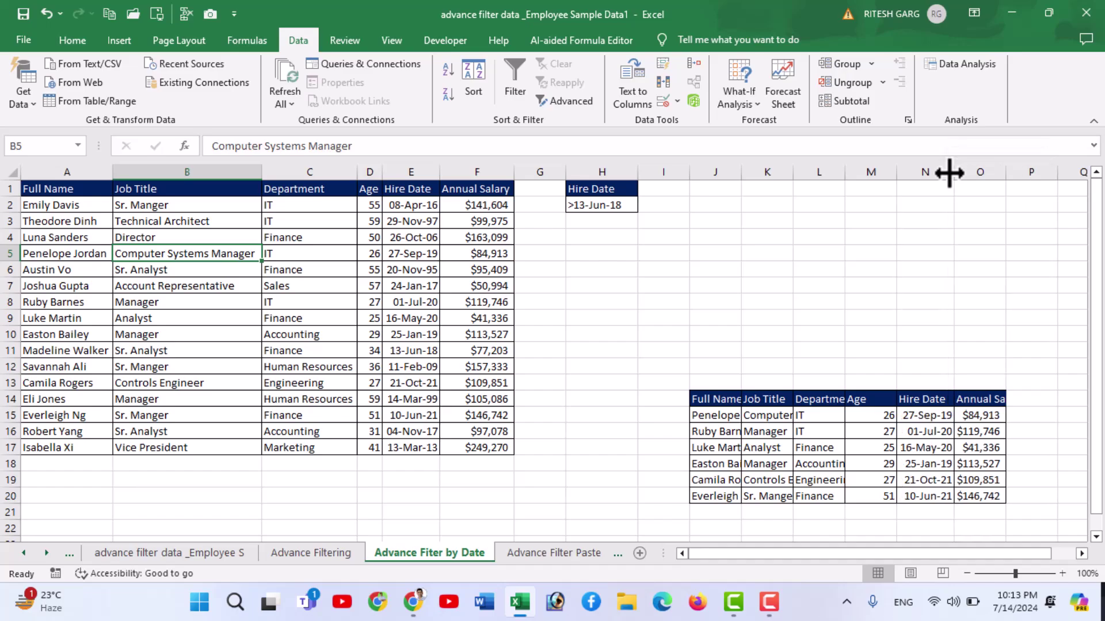
double_click(796, 169)
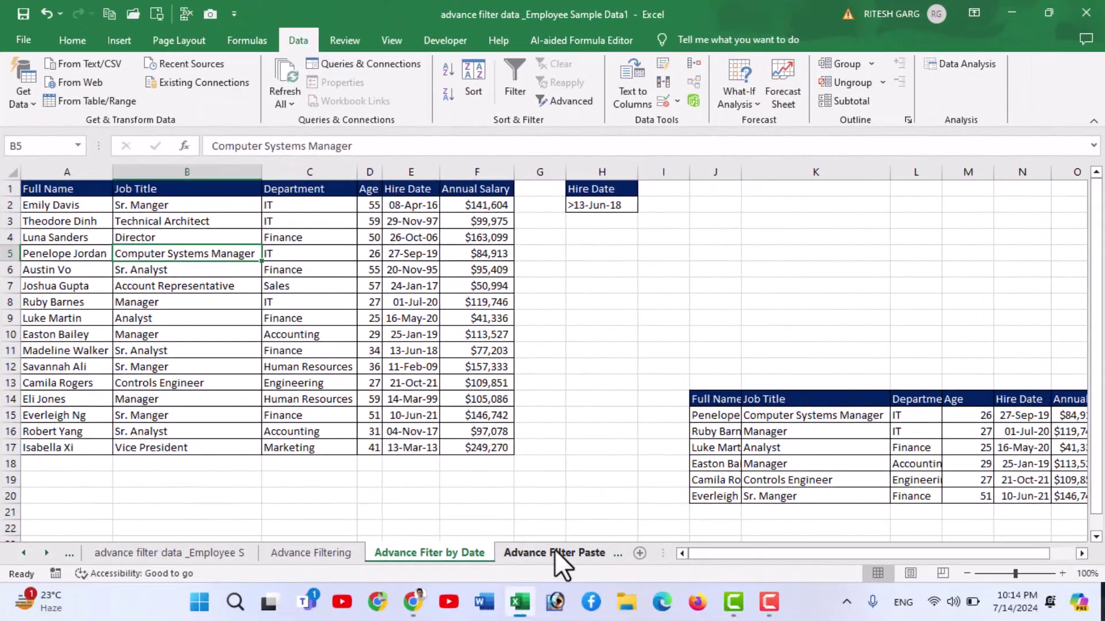
- Open Advanced Filter on the employee table of the Advance Fiter by Date sheet, criteria range H1:H2
left_click(555, 552)
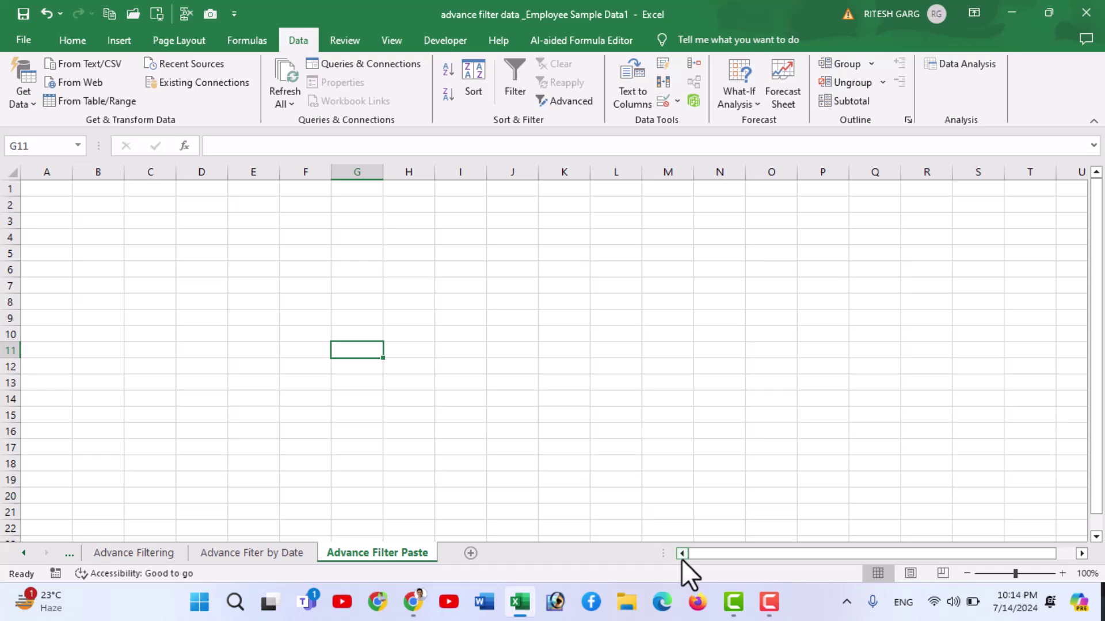
left_click(274, 554)
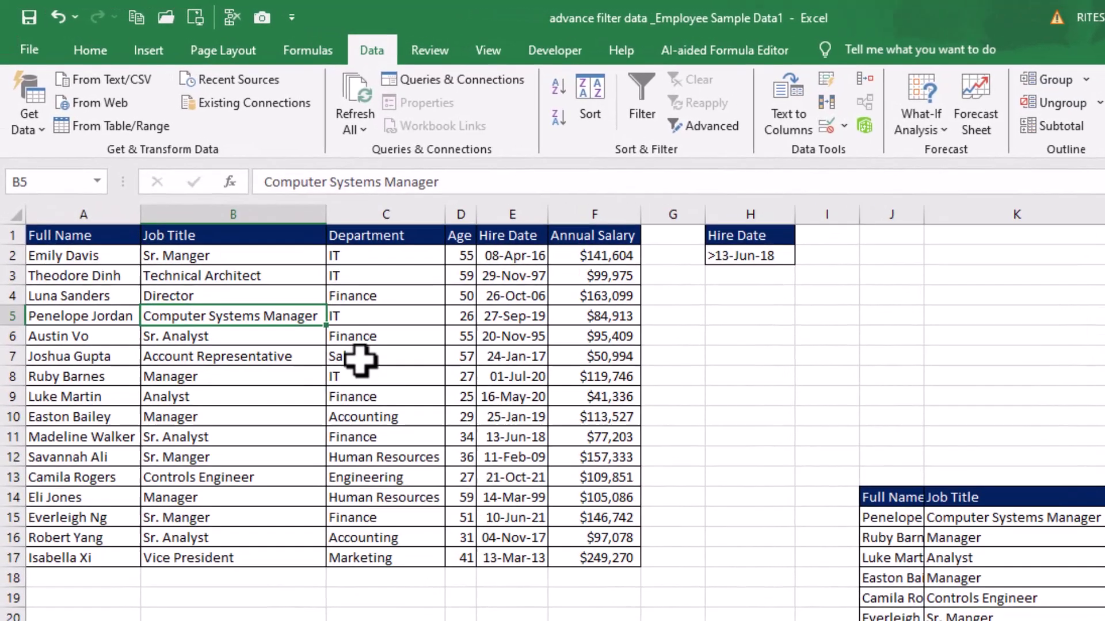
left_click(189, 274)
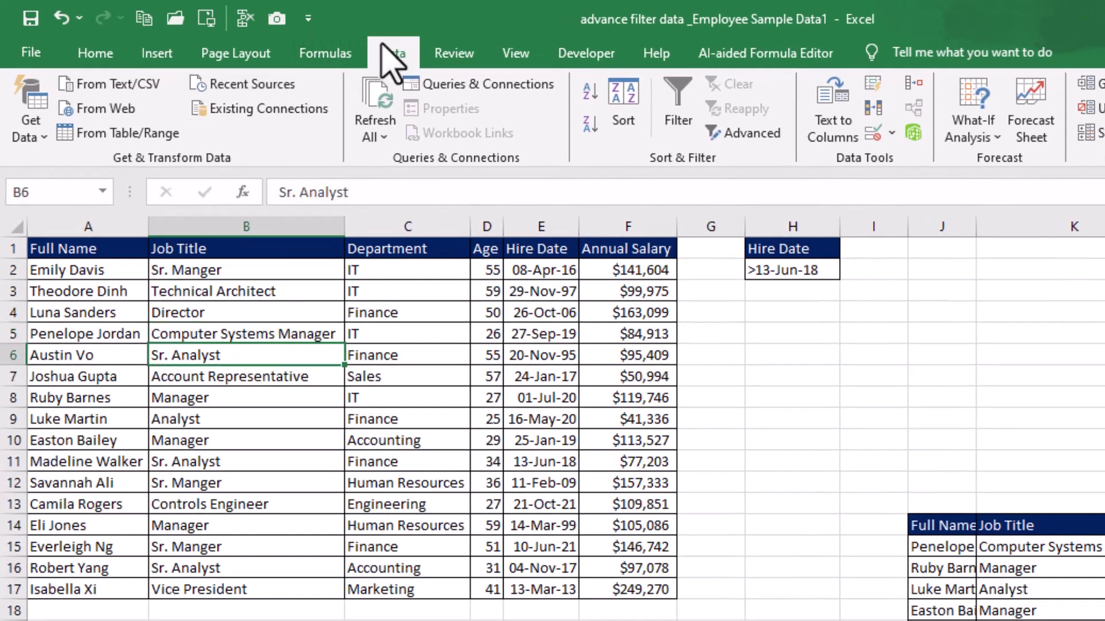
left_click(746, 137)
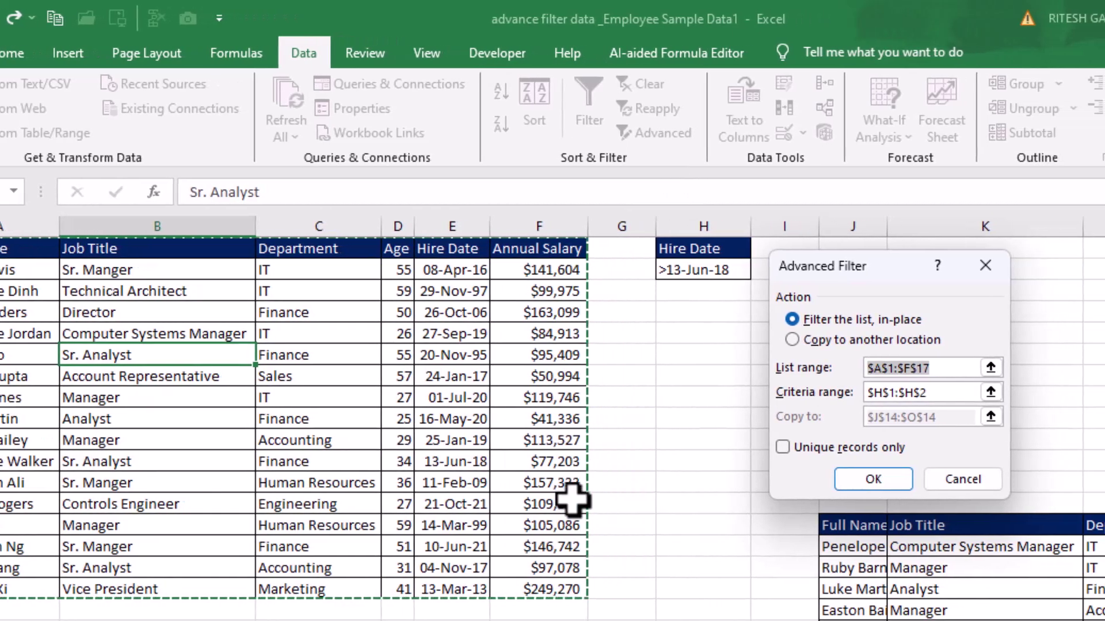
left_click(946, 394)
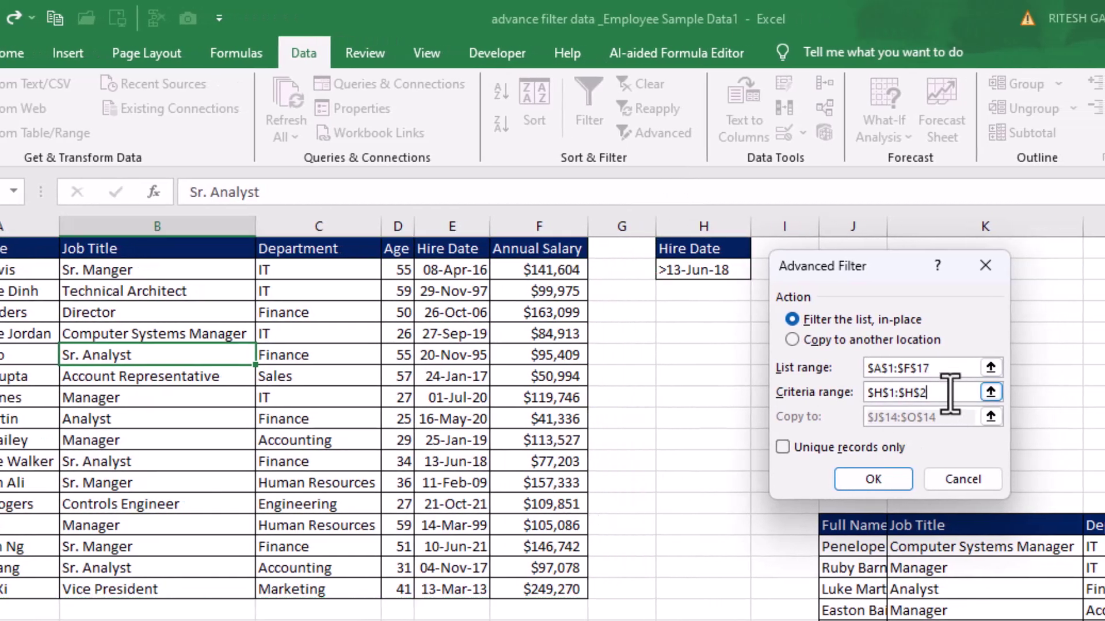
- Replace the J14 destination with 'Advance Filter Paste'!$A$1 under Copy to another location and run it
left_click(792, 340)
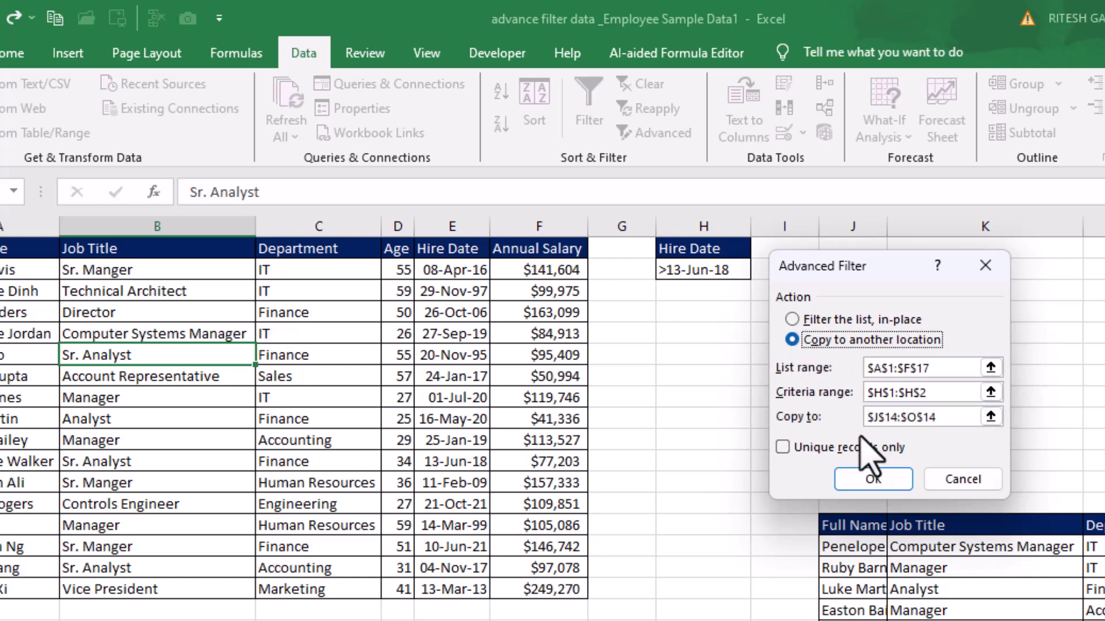
left_click(955, 418)
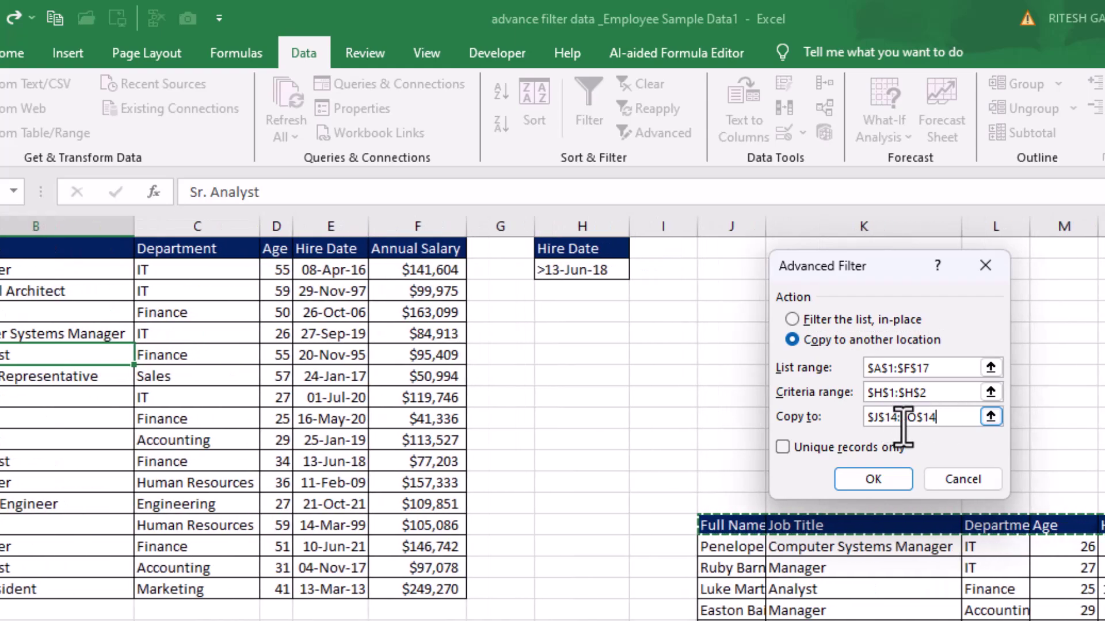
key("BackSpace")
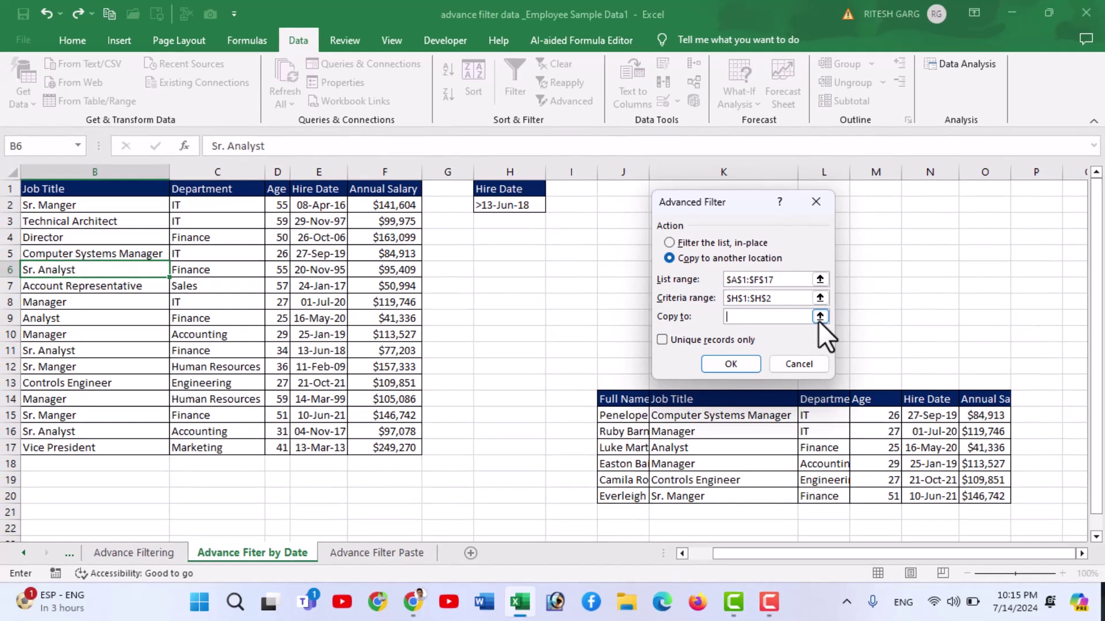
left_click(819, 319)
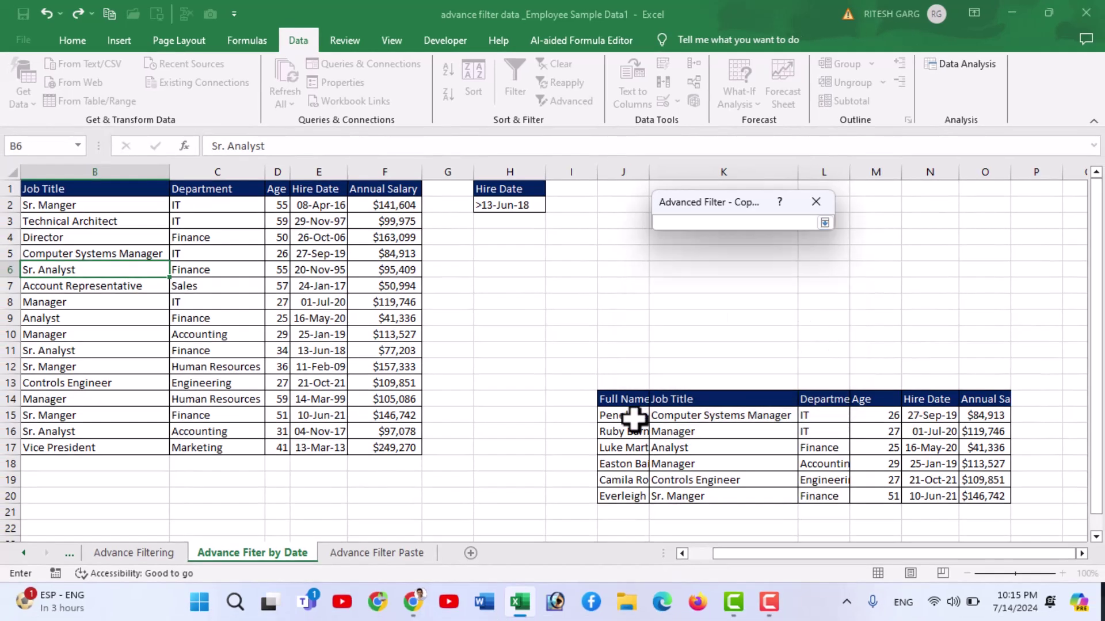
left_click(384, 553)
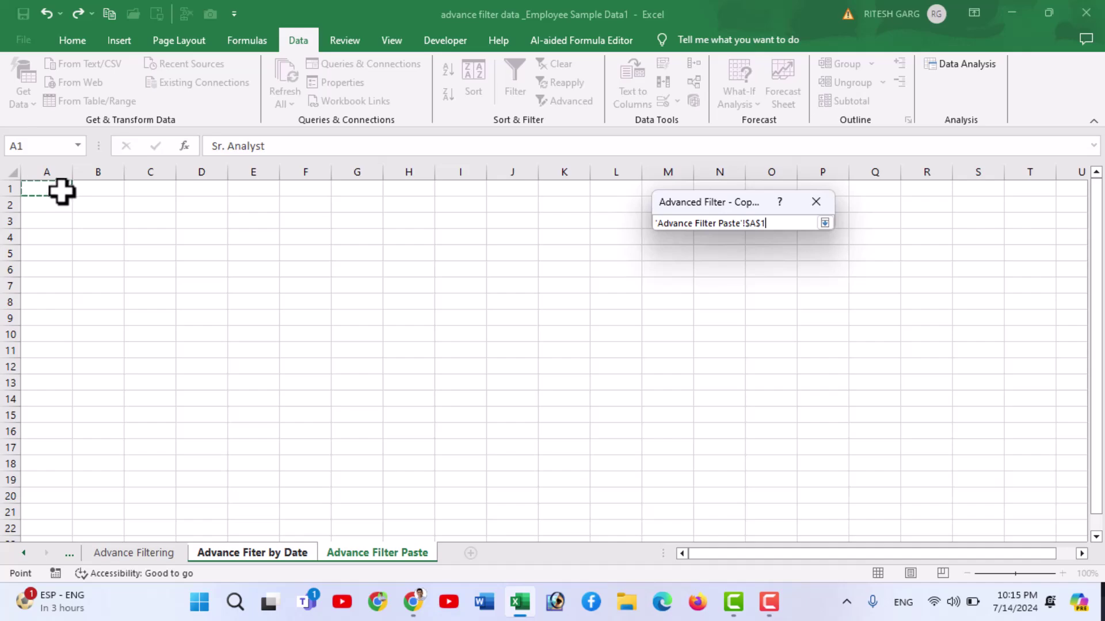
left_click(827, 223)
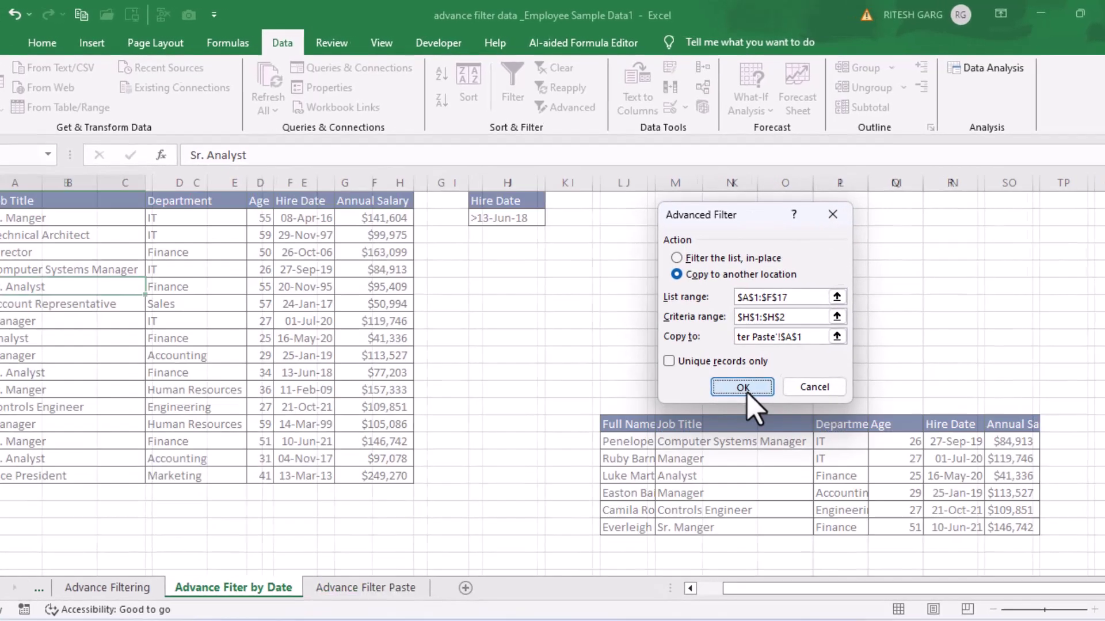
left_click(743, 388)
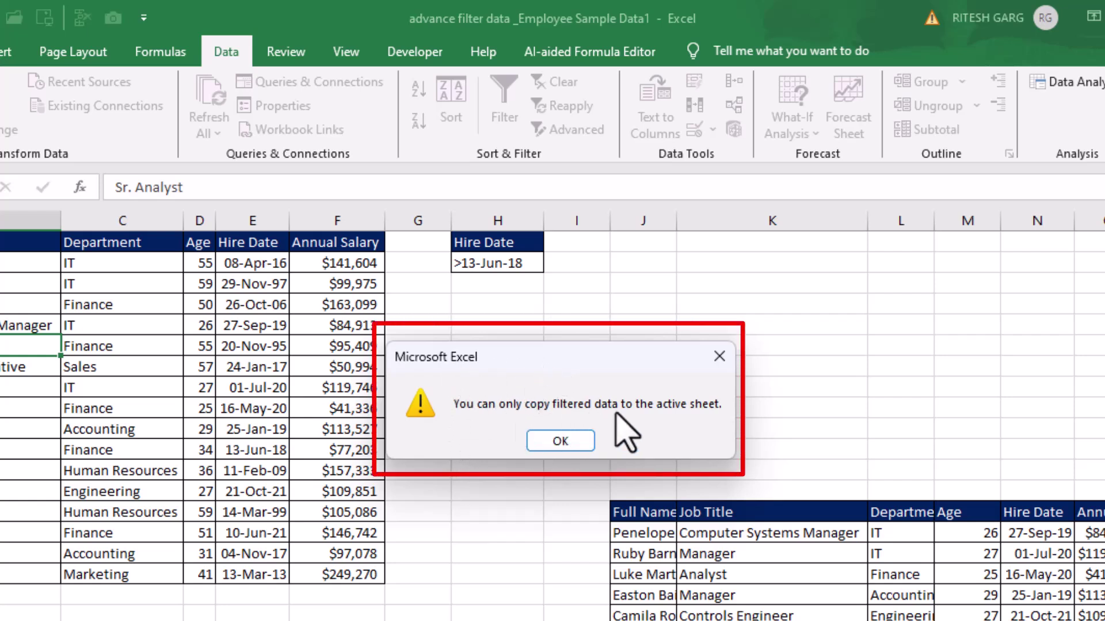
- Dismiss the active-sheet warning and go to the empty Advance Filter Paste sheet
left_click(719, 357)
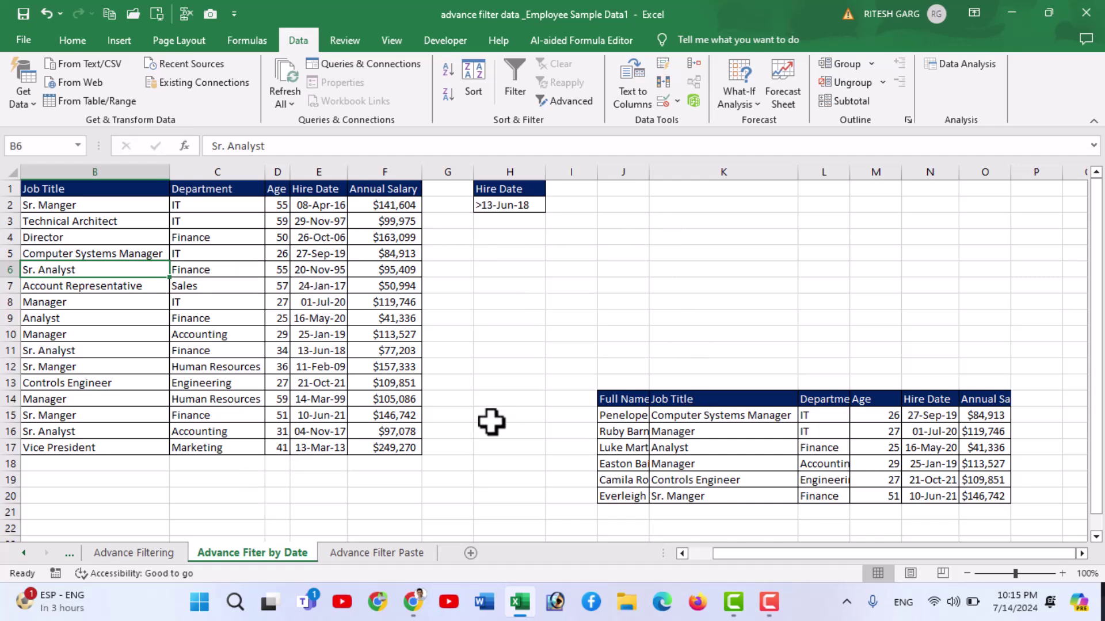
left_click(378, 554)
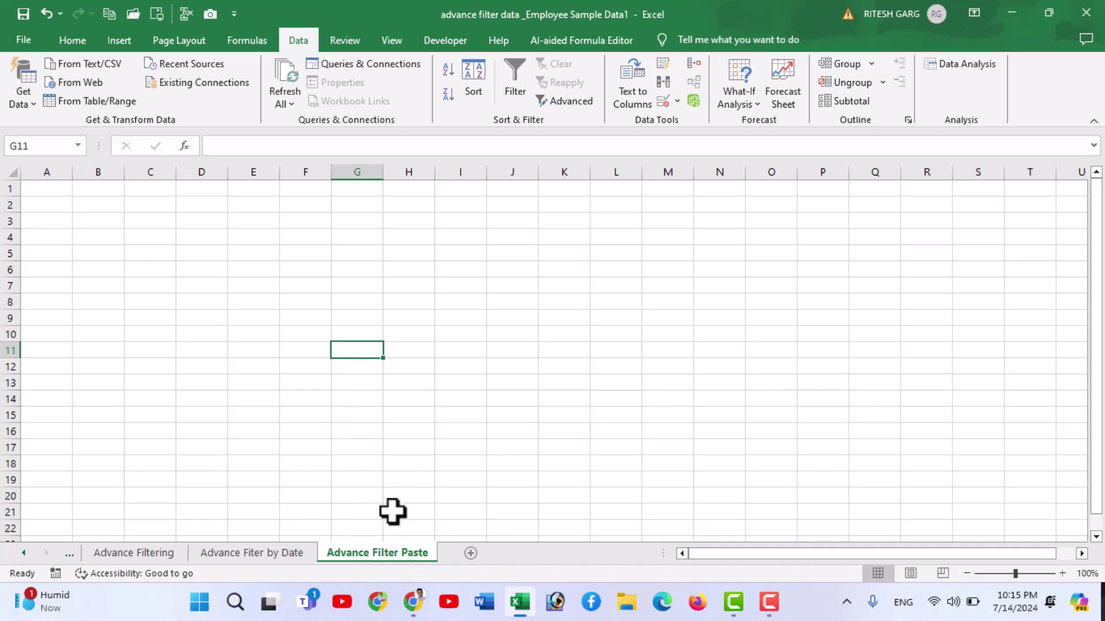
- From A1 of Advance Filter Paste, start an Advanced Filter copying list range B1:F17 elsewhere
left_click(56, 193)
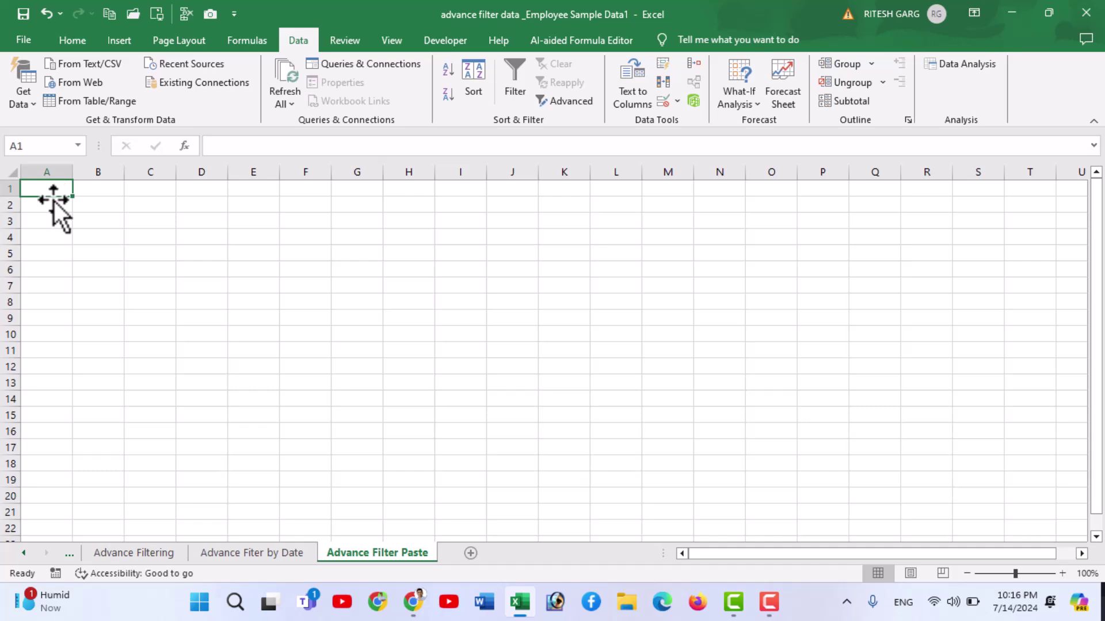
left_click(554, 104)
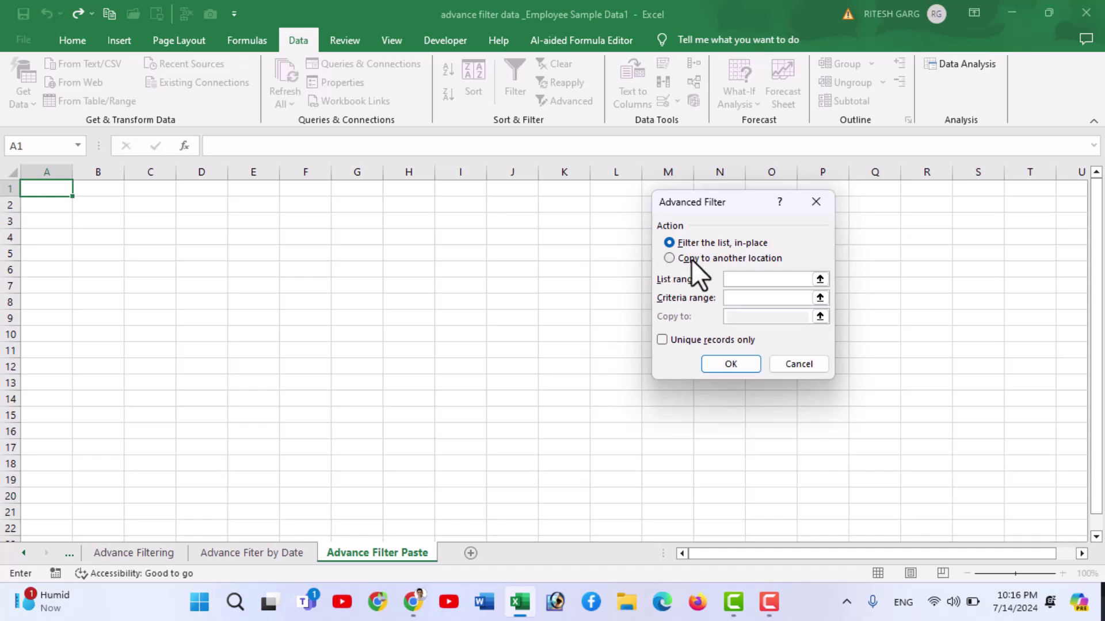
left_click(668, 258)
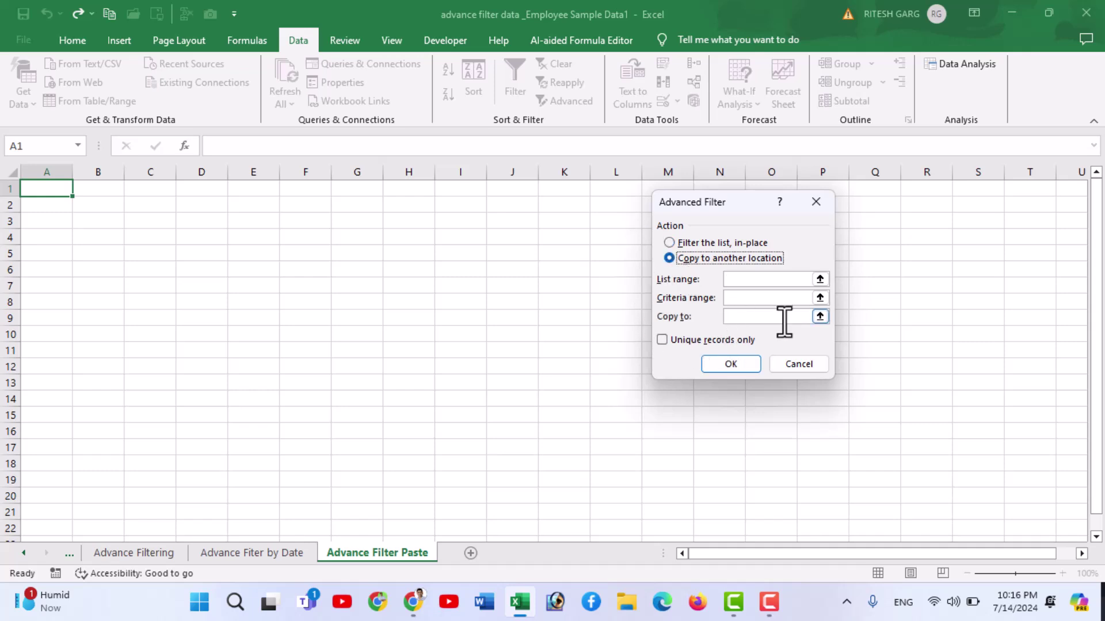
left_click(820, 279)
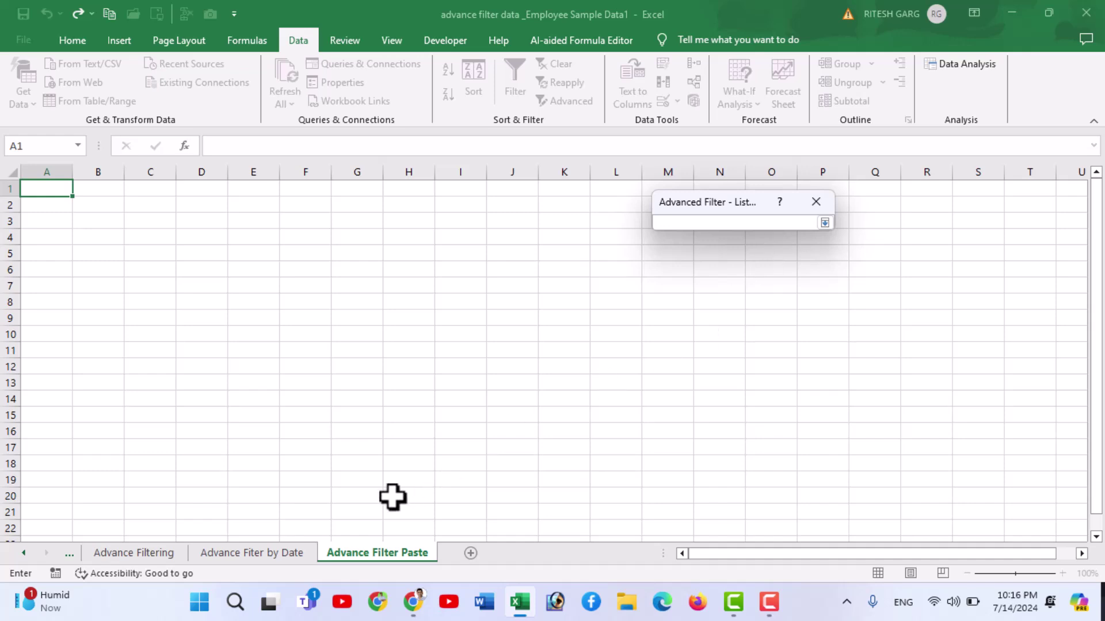
left_click(273, 554)
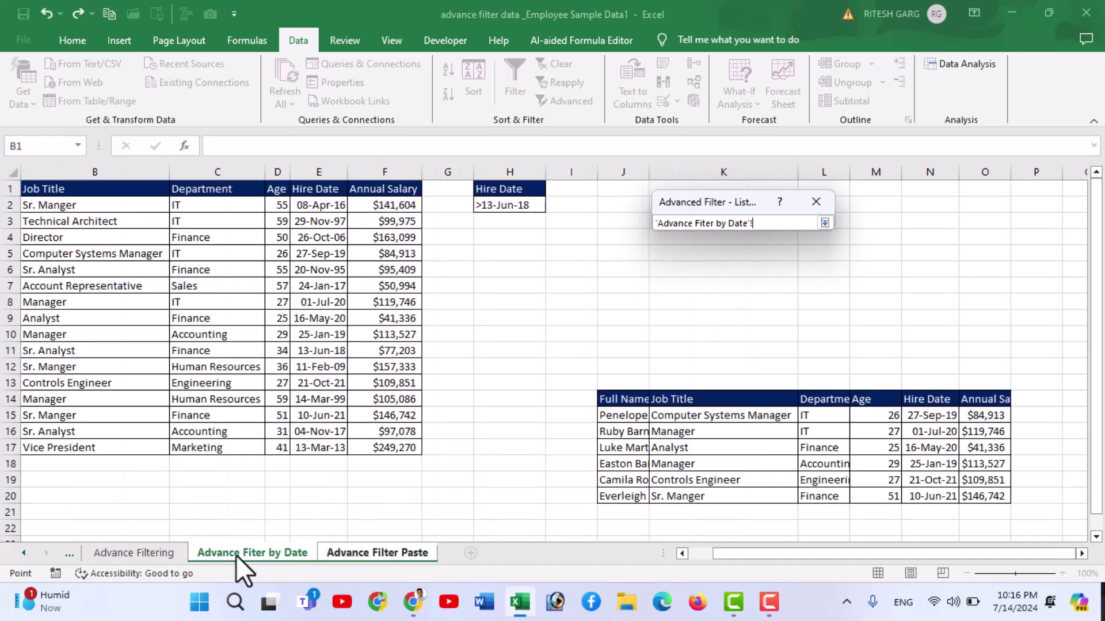
left_click_drag(53, 190, 381, 450)
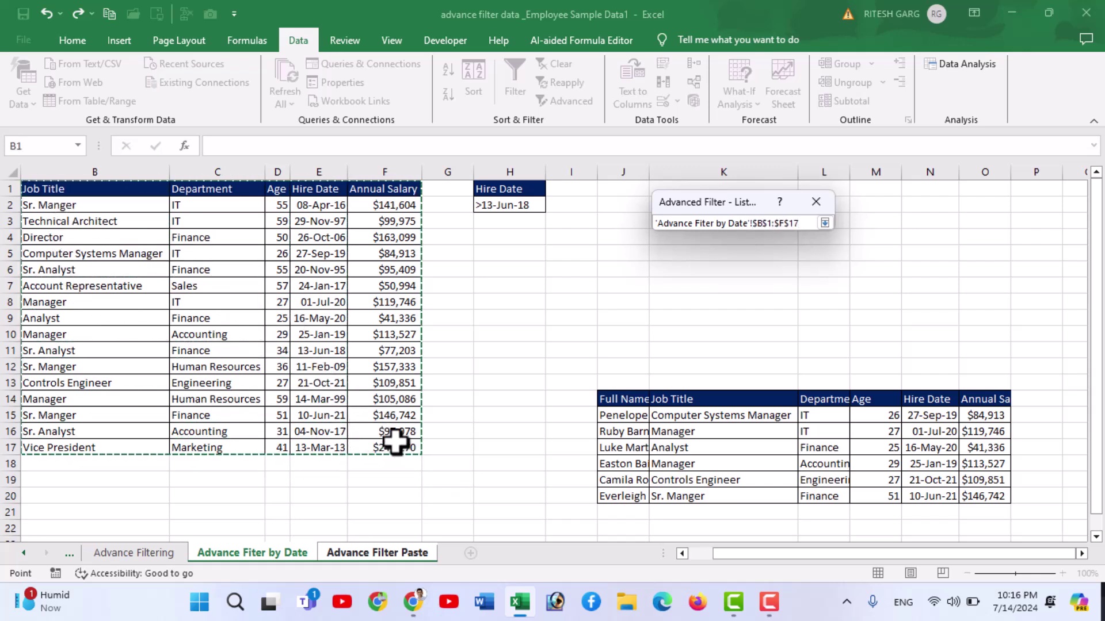
left_click(825, 224)
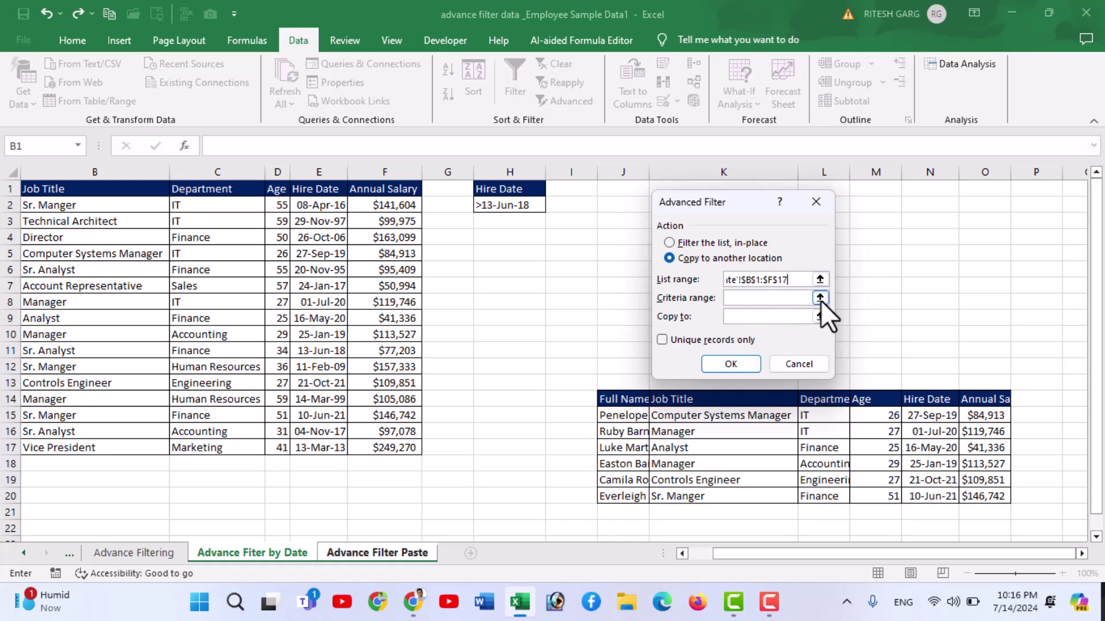
- Set the criteria range to Hire Date cells H1:H2 and Copy to A1 of Advance Filter Paste
left_click(794, 298)
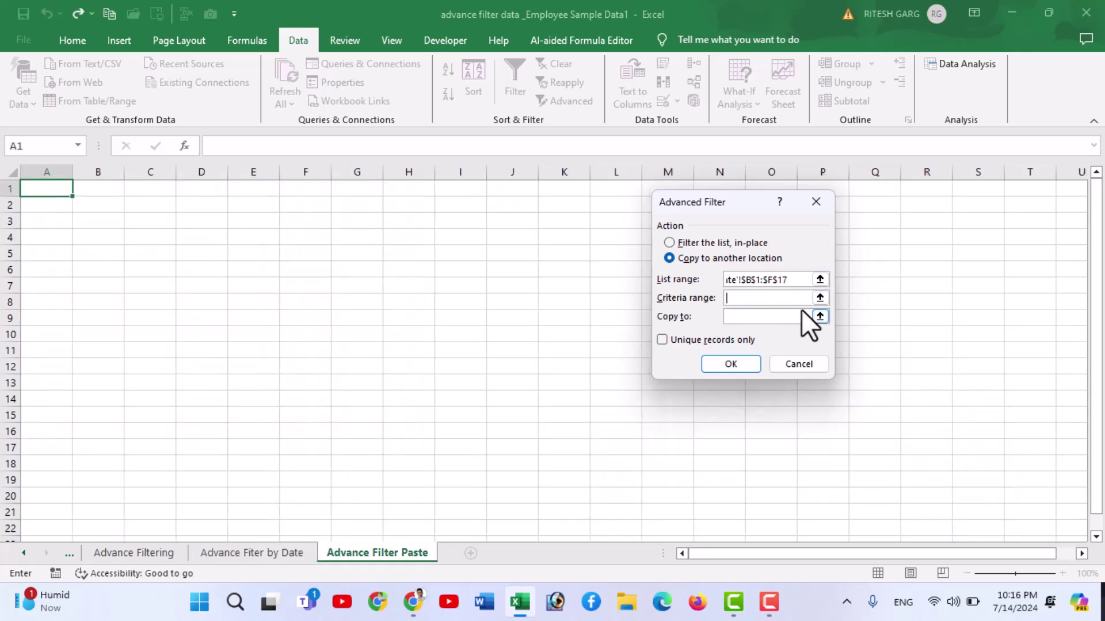
left_click(820, 297)
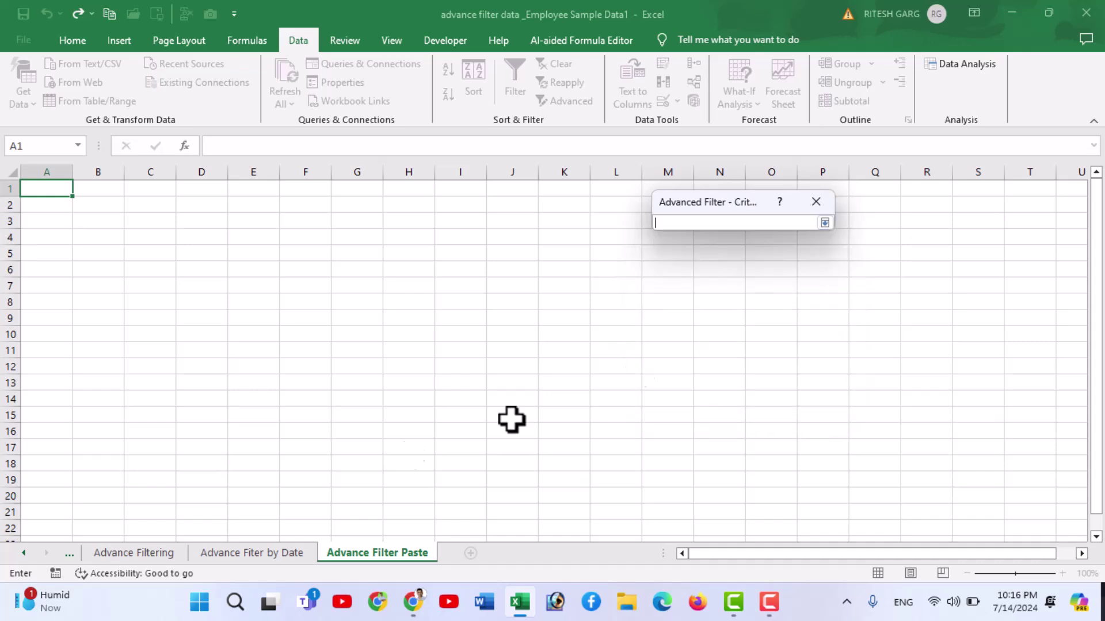
left_click(240, 554)
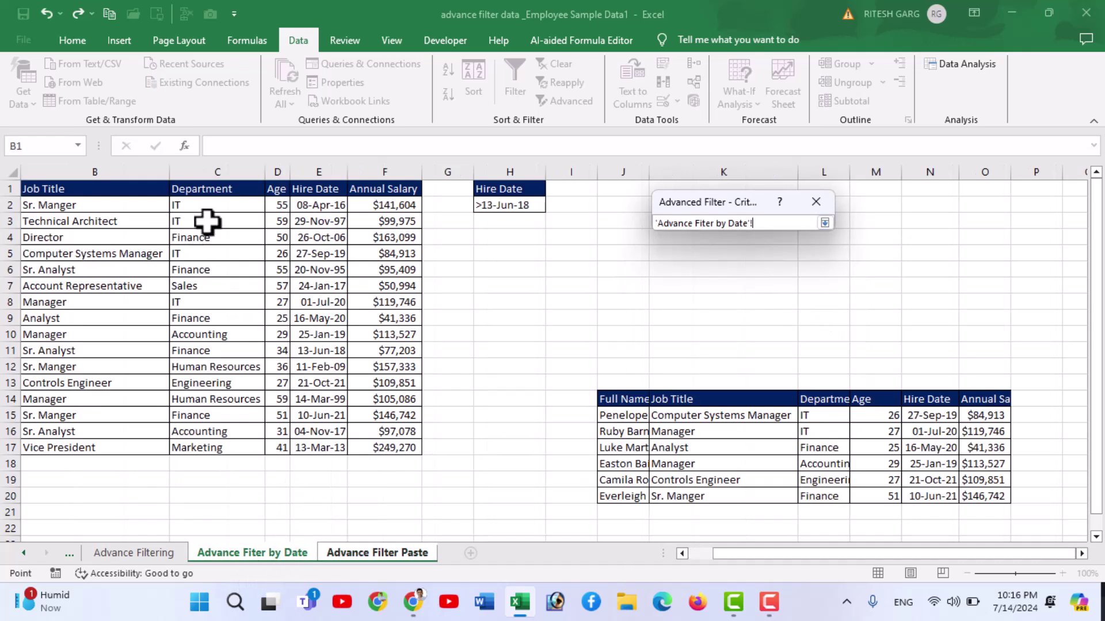
left_click_drag(529, 190, 532, 207)
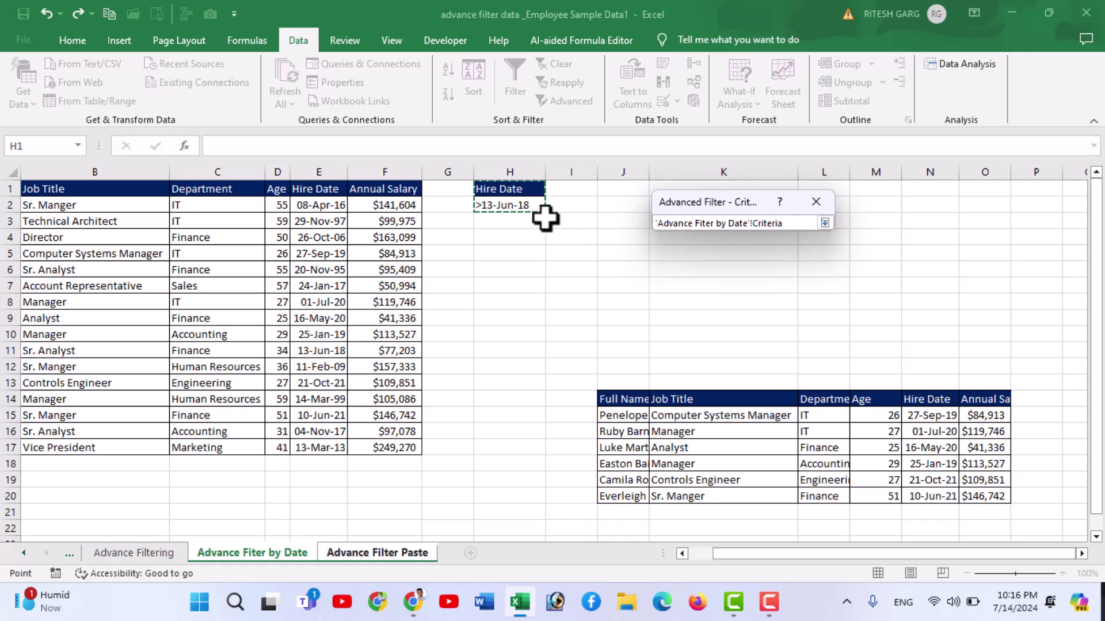
left_click(825, 223)
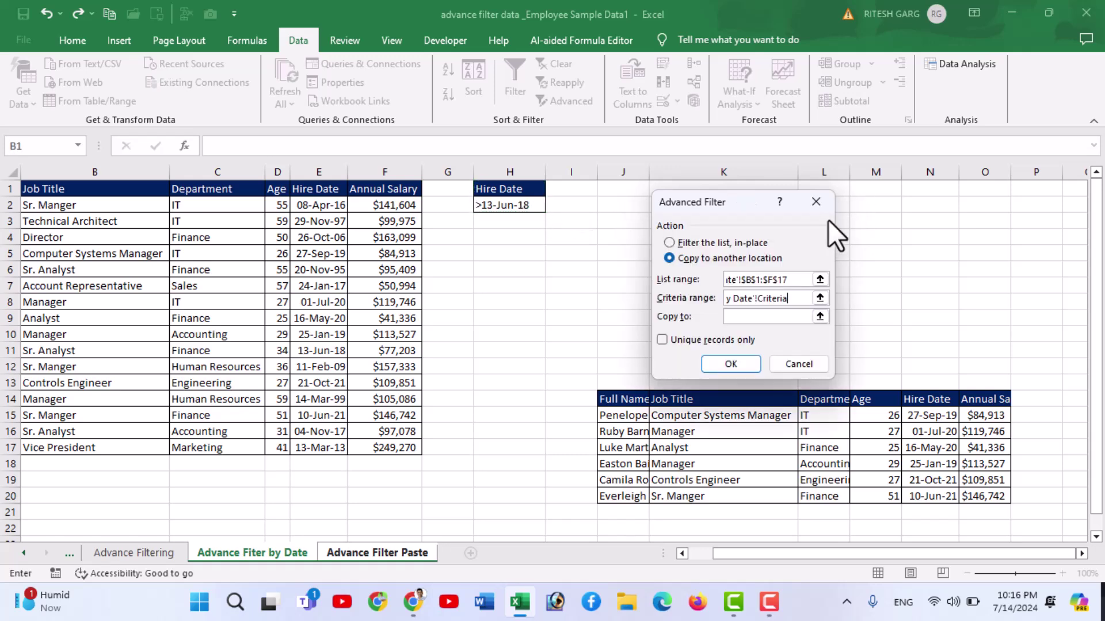
left_click(742, 317)
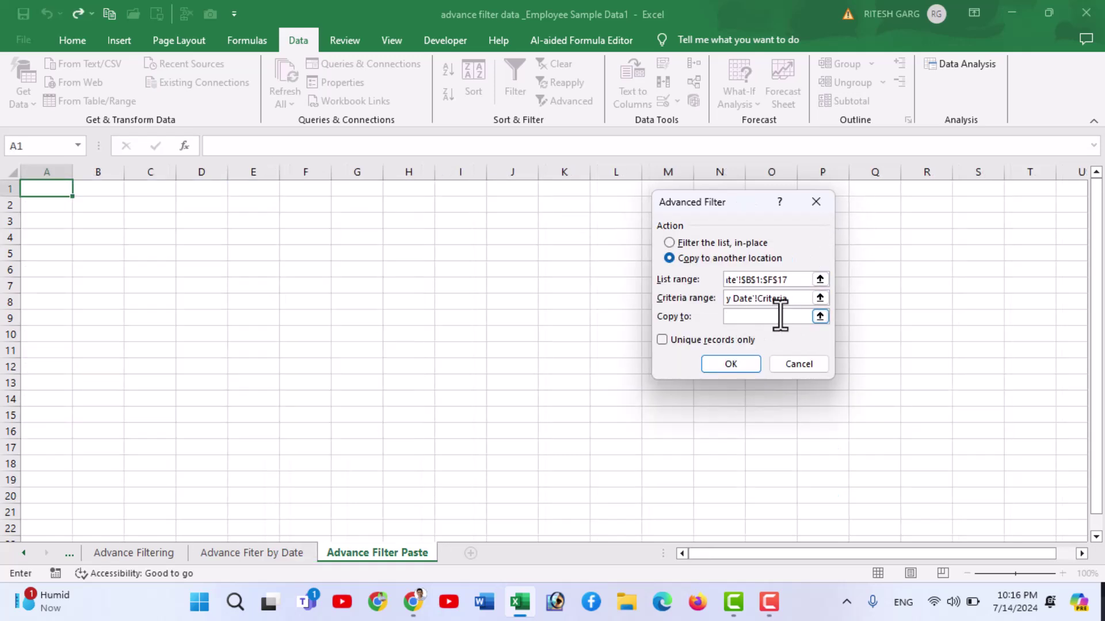
left_click(38, 193)
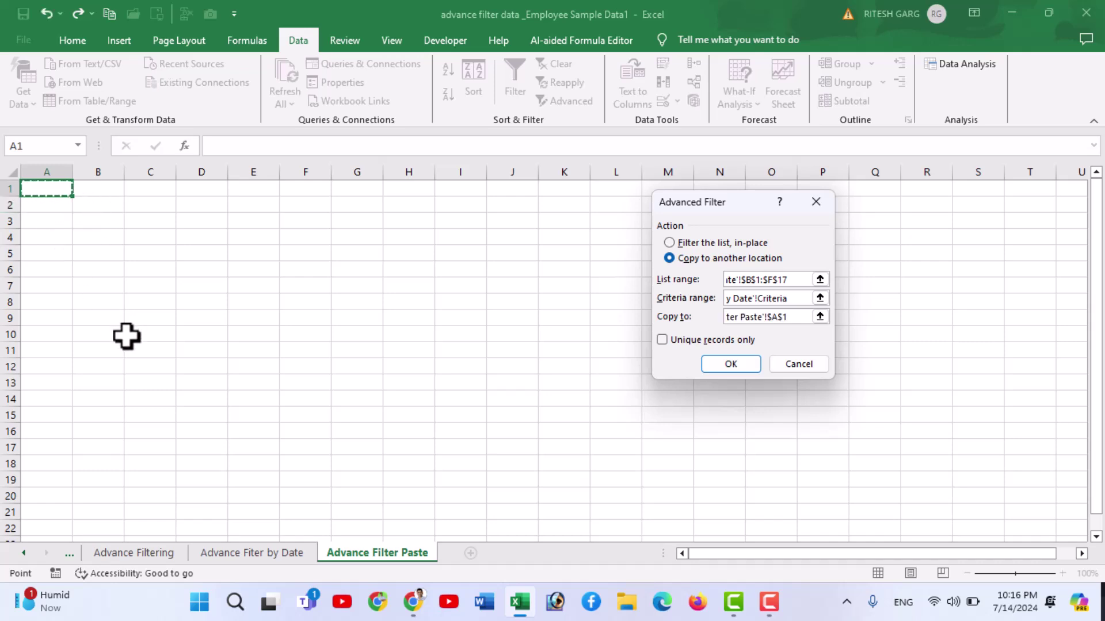
- Copy the six employees hired after 13-Jun-18, then widen columns D and B to fit
left_click(751, 363)
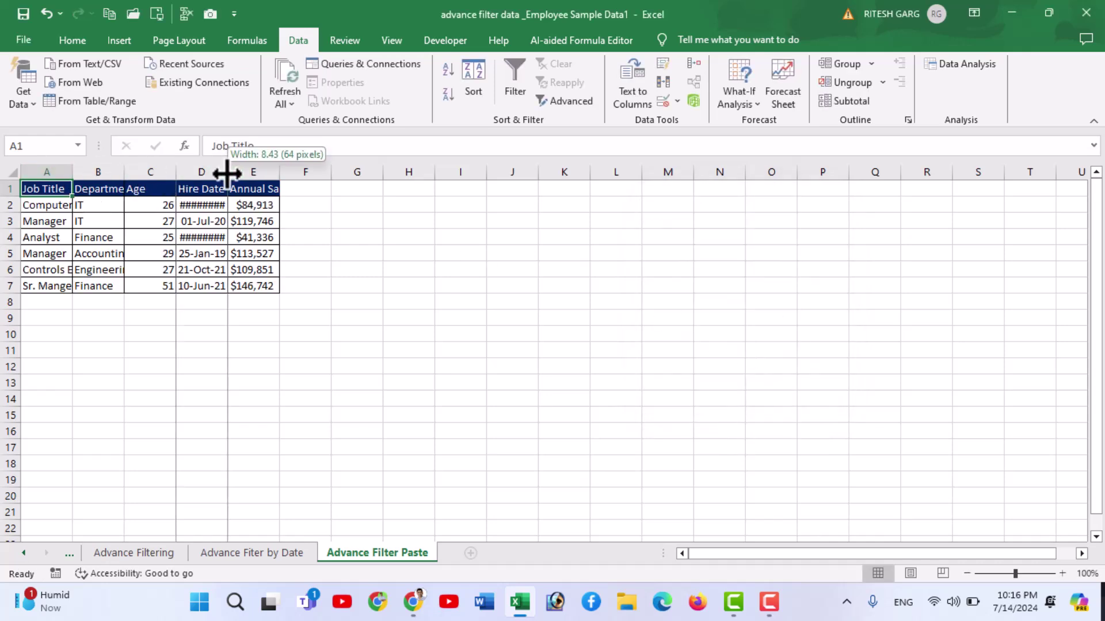
left_click_drag(228, 172, 233, 172)
double_click(124, 172)
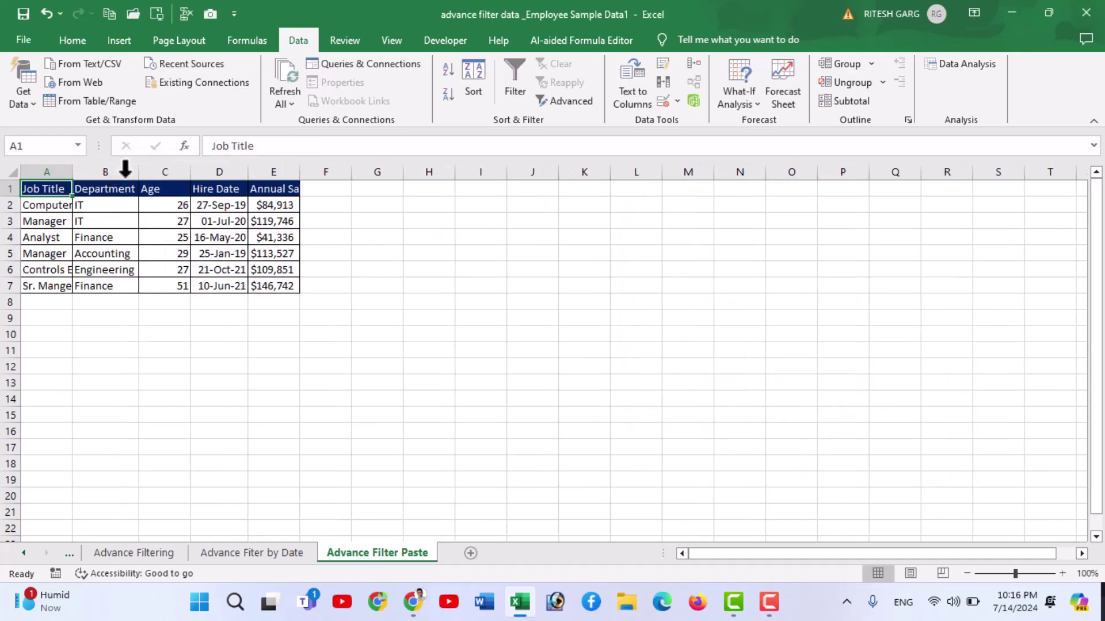
- Return through the Advance Fiter by Date sheet to the Advance Filtering sheet
key("ctrl+Page_Up")
left_click(521, 253)
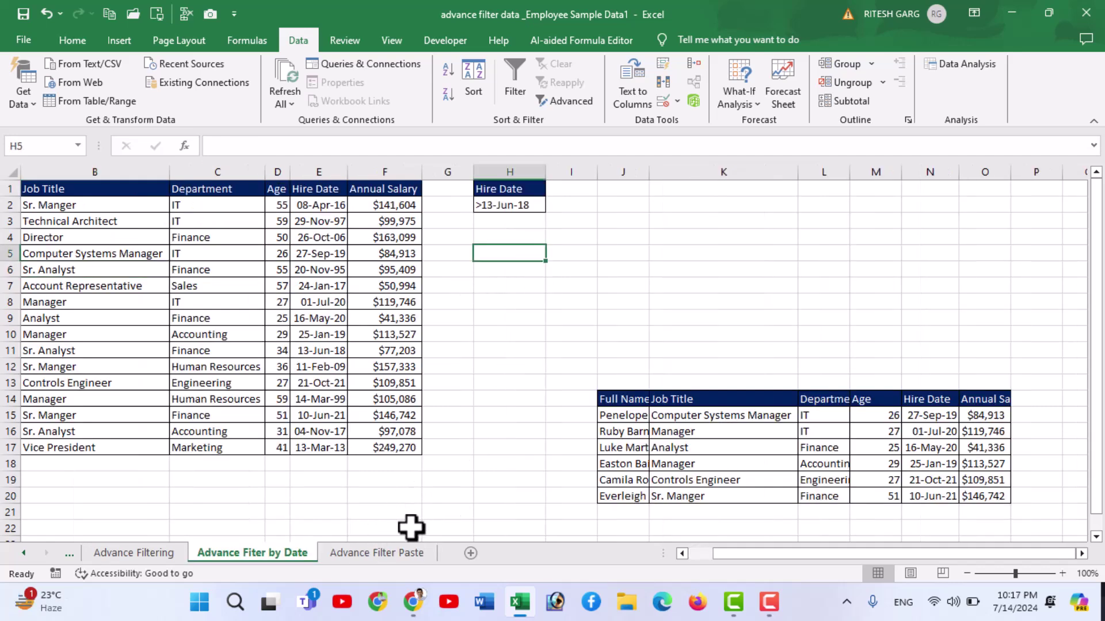
left_click(155, 551)
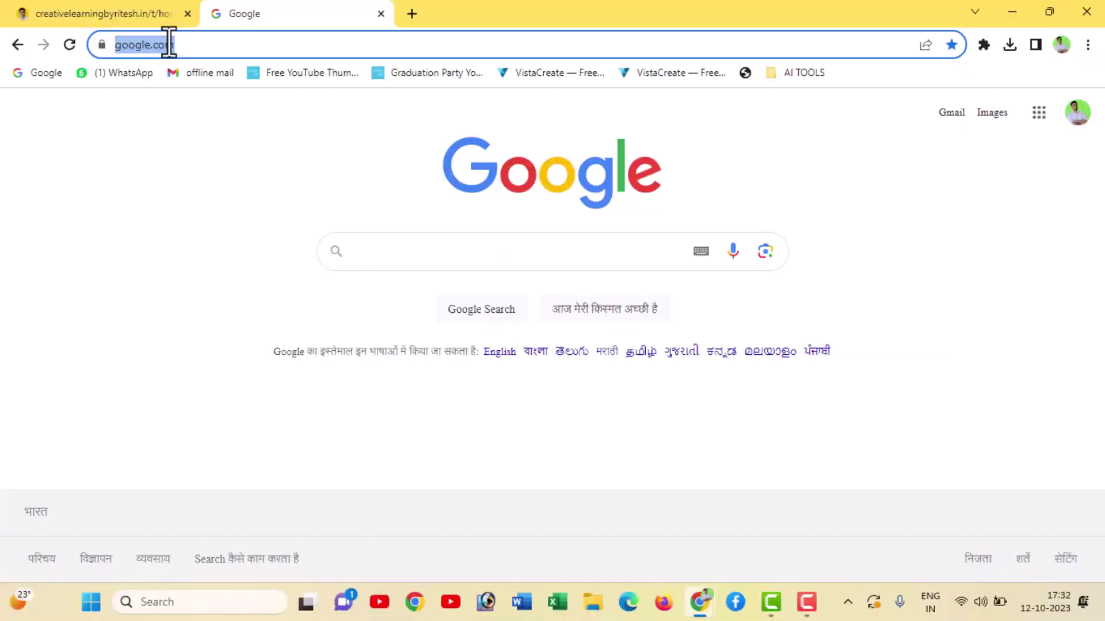
type("www.")
type("creat")
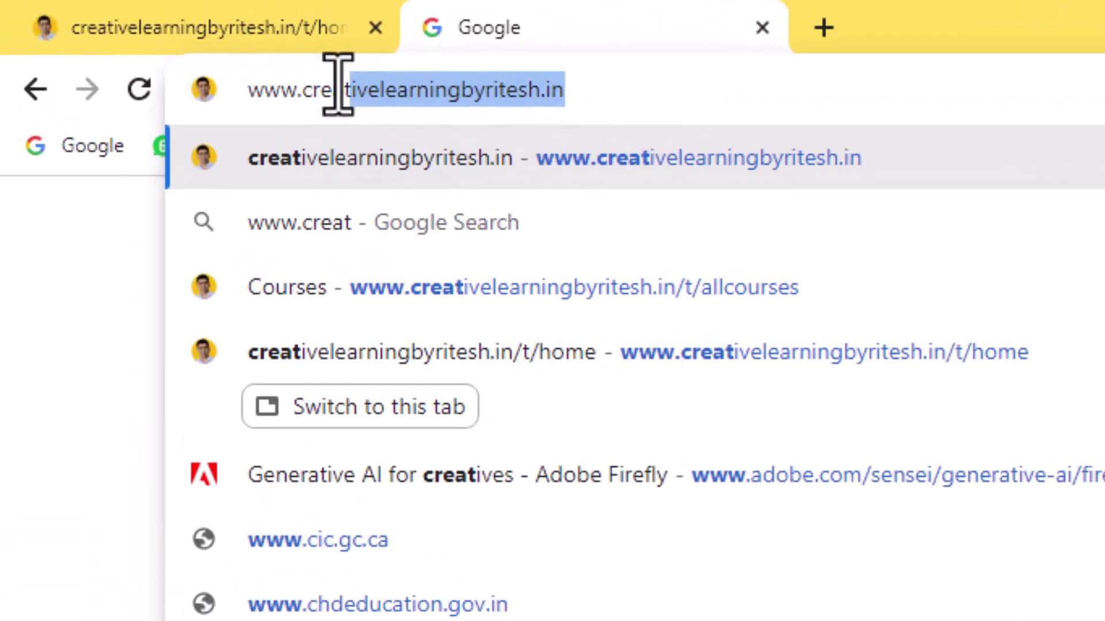
type("ivelearningbyritesh.in")
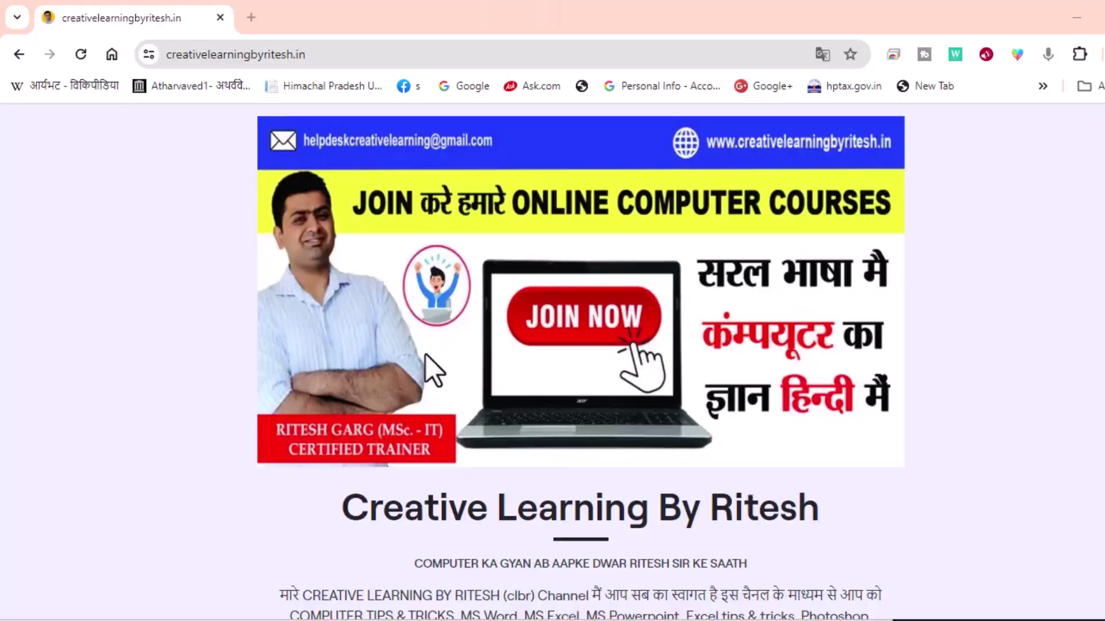
scroll(426, 354, "down", 5)
scroll(426, 354, "down", 5)
scroll(429, 363, "down", 2)
scroll(432, 370, "up", 1)
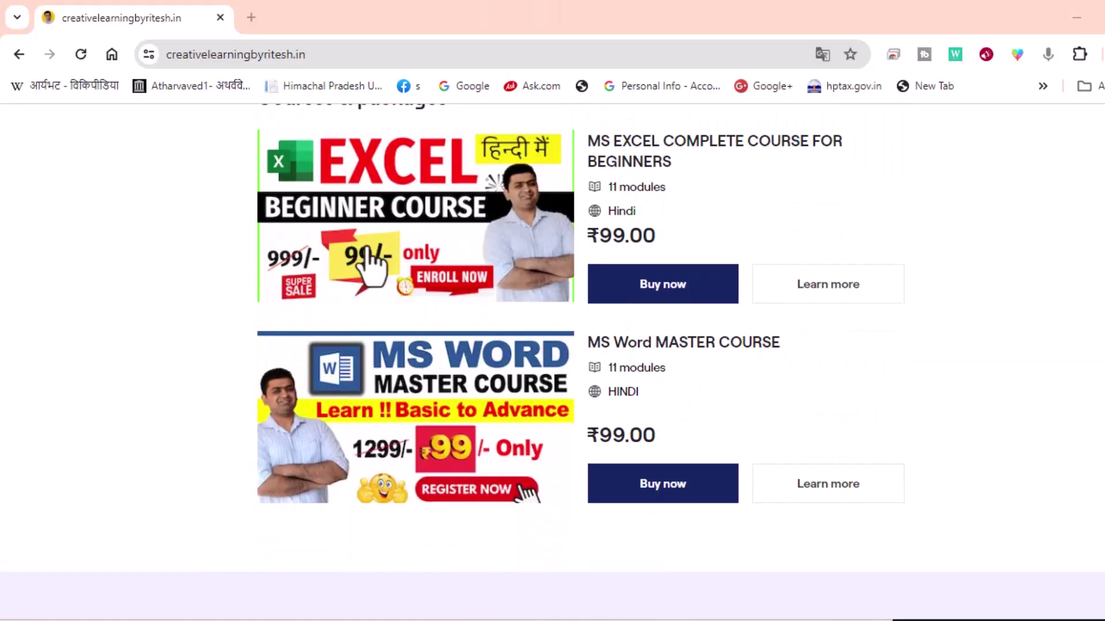
scroll(432, 270, "up", 1)
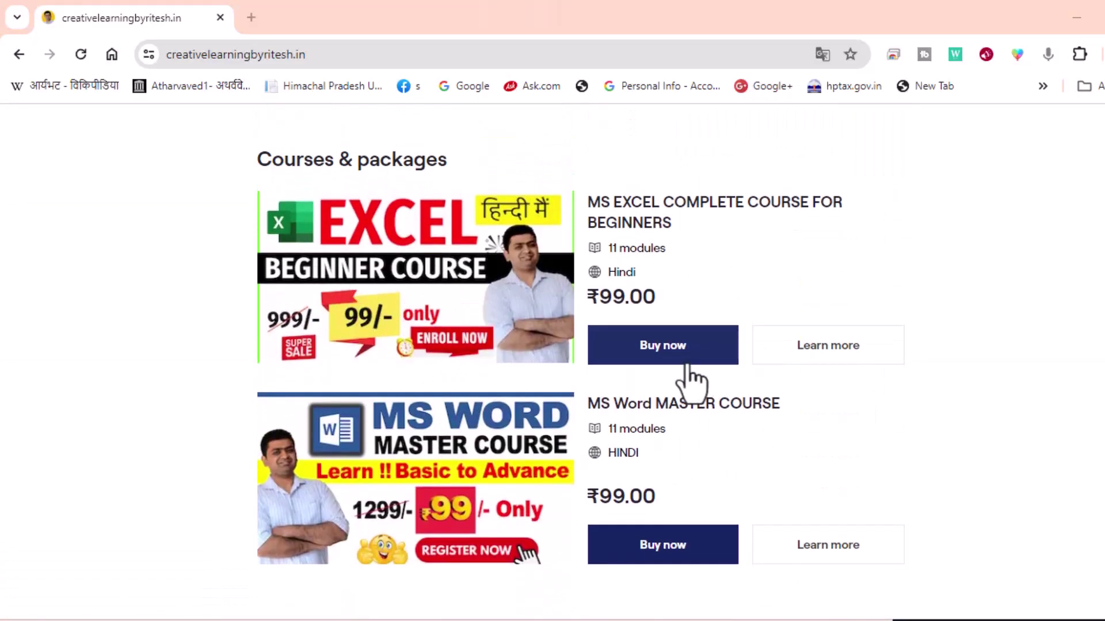
left_click(588, 349)
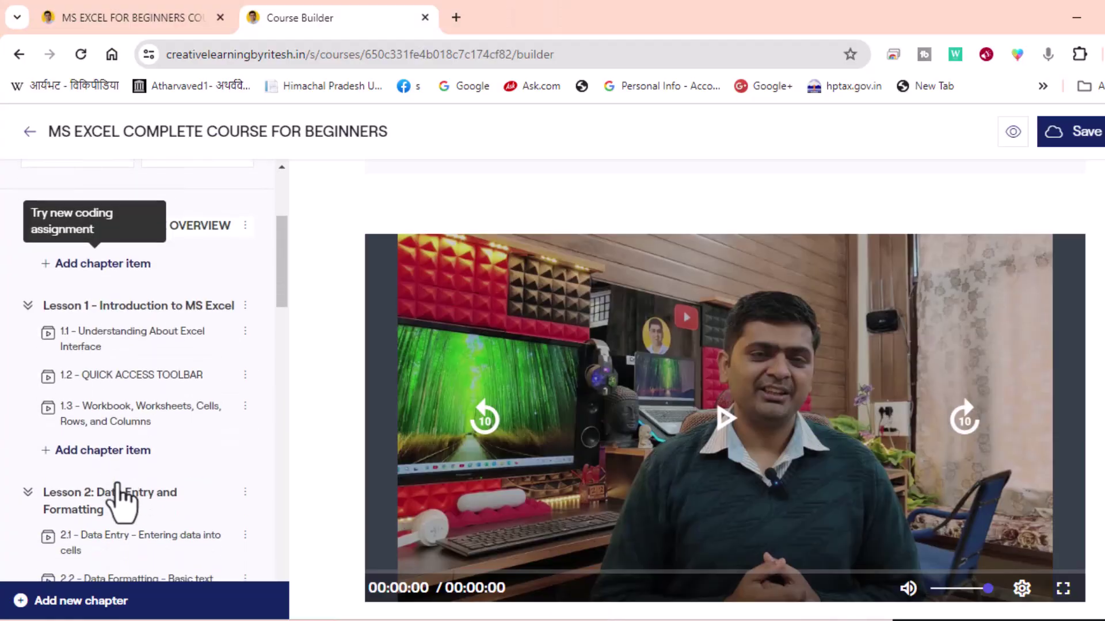
- Scroll through the course's lesson list and video chapters
scroll(118, 485, "down", 5)
scroll(118, 484, "down", 5)
scroll(118, 484, "down", 5)
scroll(118, 485, "down", 2)
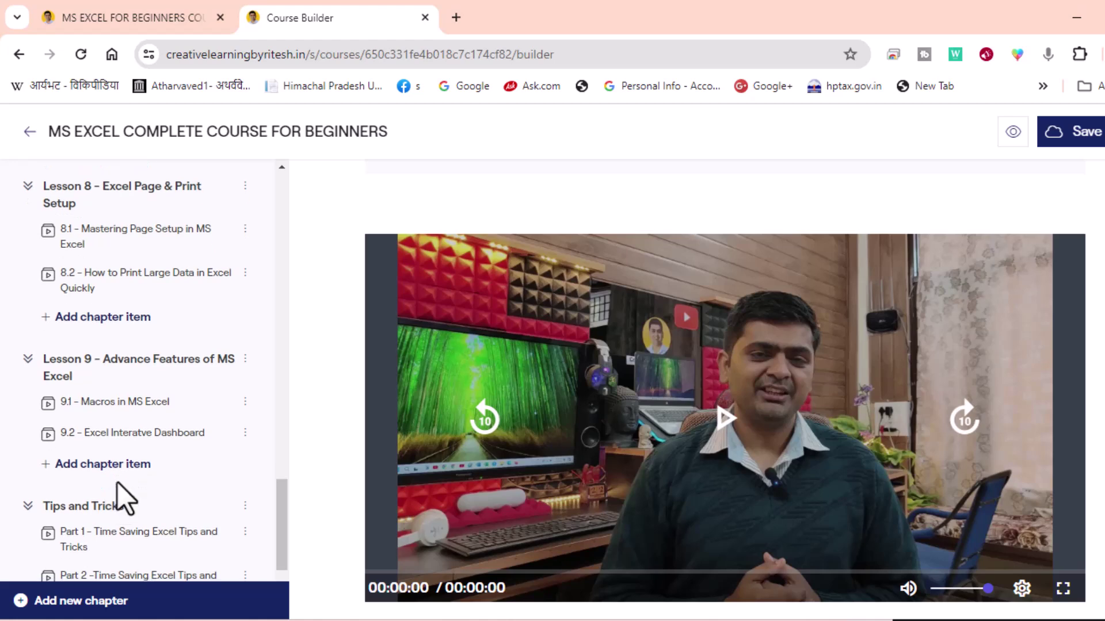
scroll(117, 482, "down", 3)
scroll(118, 482, "up", 6)
scroll(118, 482, "up", 8)
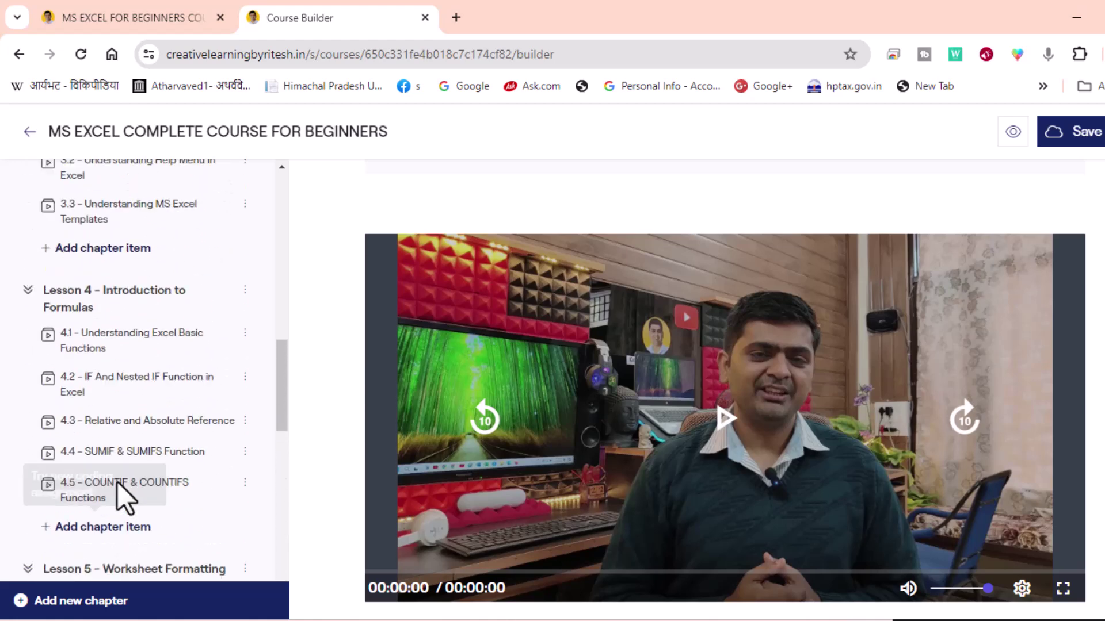